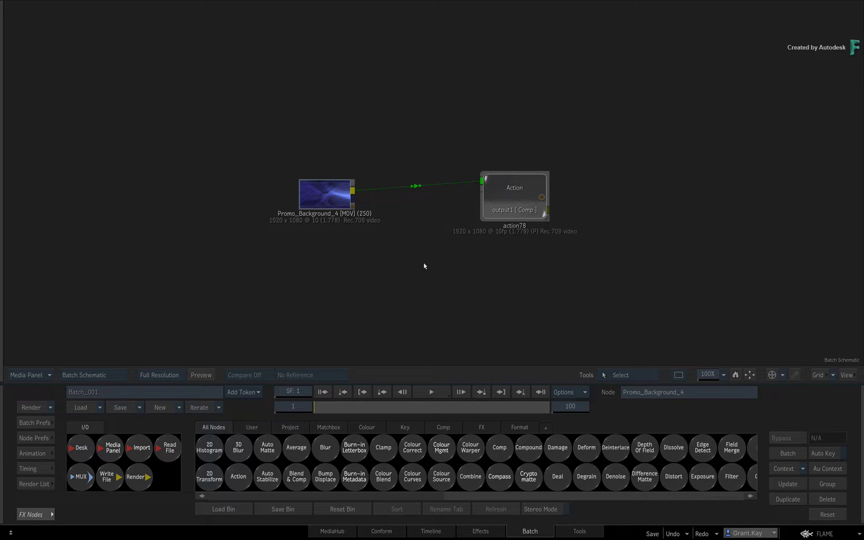
Open action78 in a 2-up layout, its Action schematic beside the Promo_Background_4 Result View
{"action": "key", "text": "grave"}
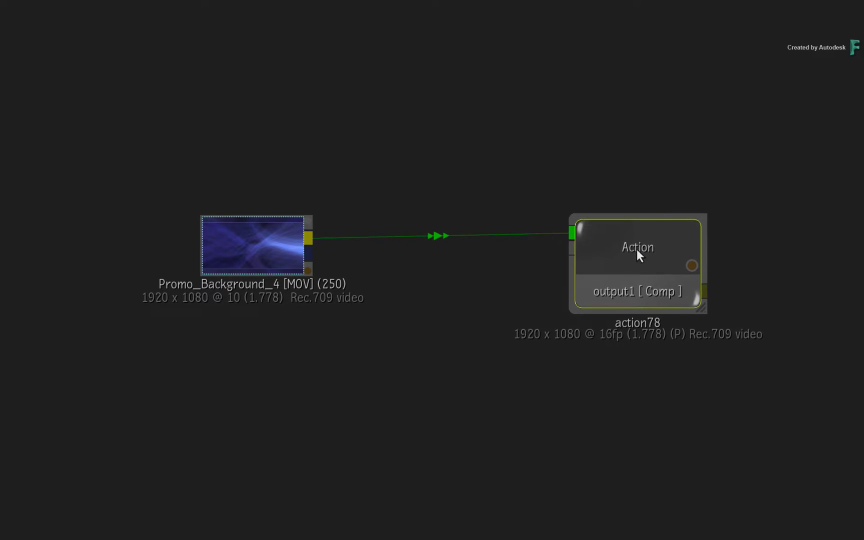
{"action": "key", "text": "grave"}
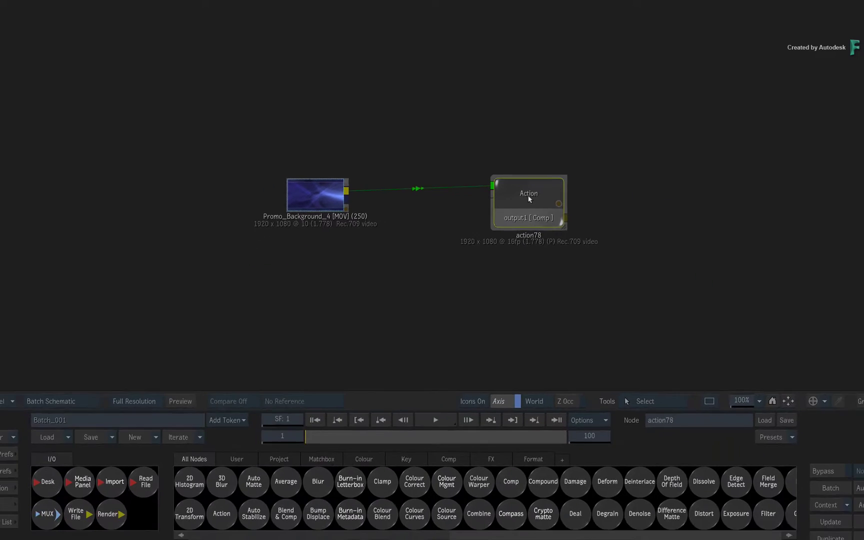
{"action": "key", "text": "alt+2"}
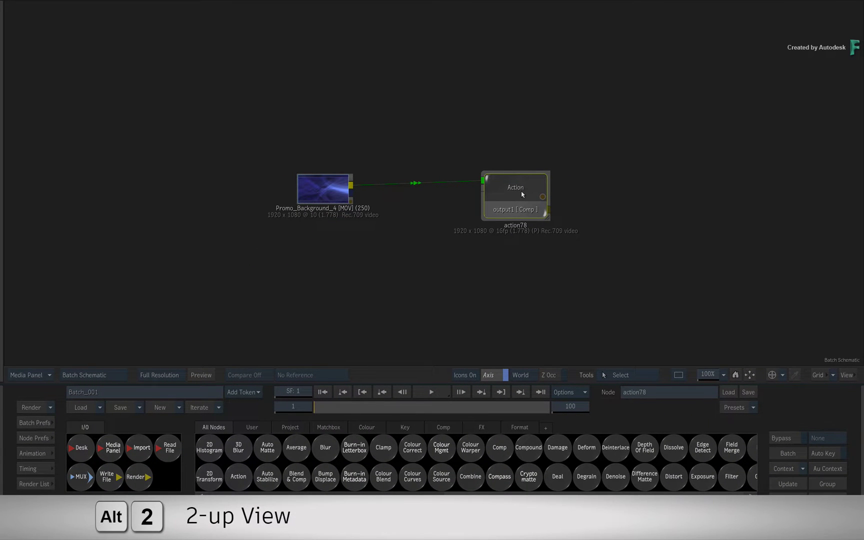
{"action": "double_click", "coordinate": [522, 195]}
{"action": "key", "text": "grave"}
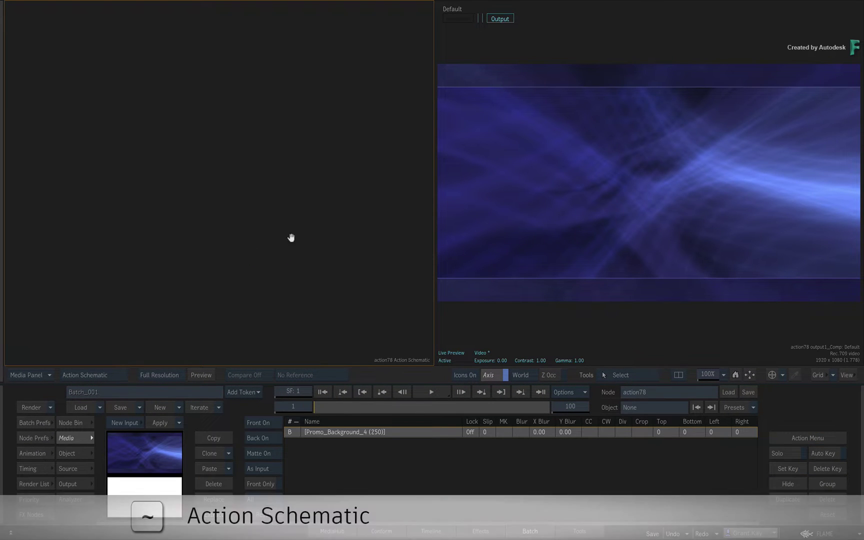
{"action": "middle_click_drag", "start_coordinate": [218, 225], "coordinate": [324, 226]}
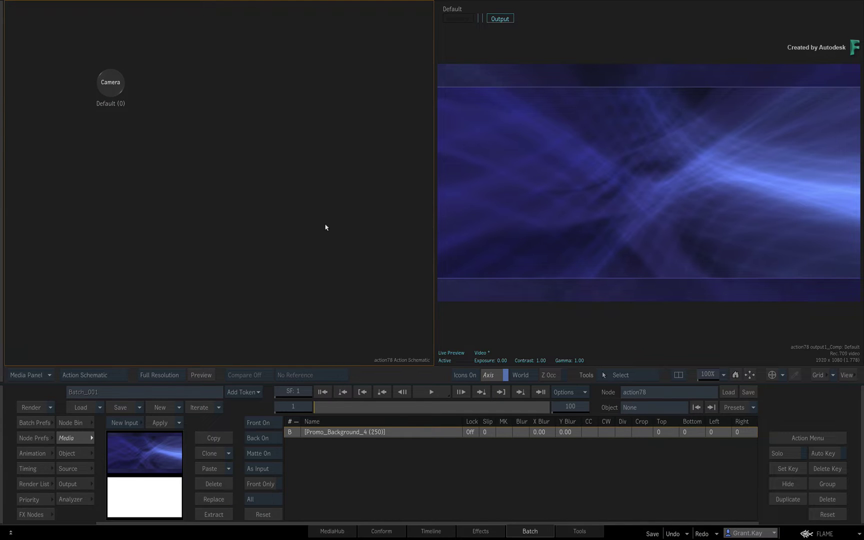
{"action": "key", "text": "F4"}
Import Ring.fbx from the FBX > PBS_QUADS preset models into action78
{"action": "right_click", "coordinate": [254, 218]}
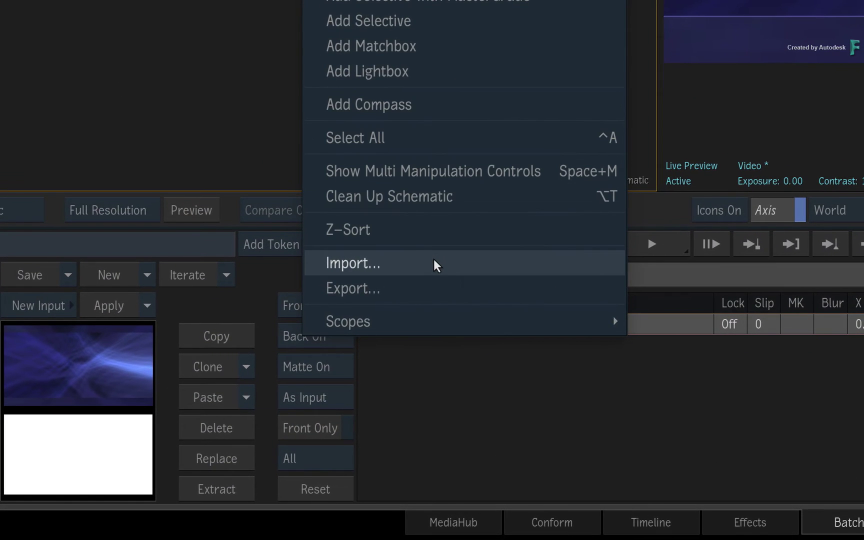
{"action": "left_click", "coordinate": [441, 264]}
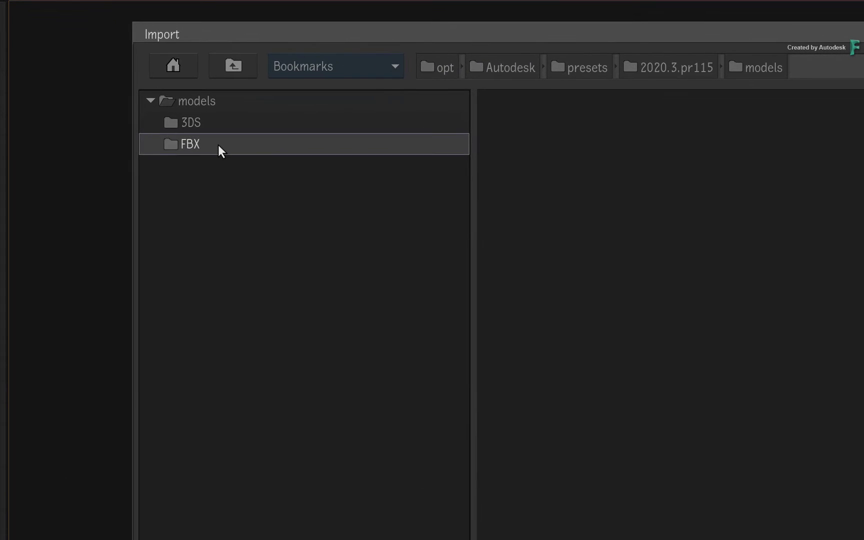
{"action": "double_click", "coordinate": [218, 144]}
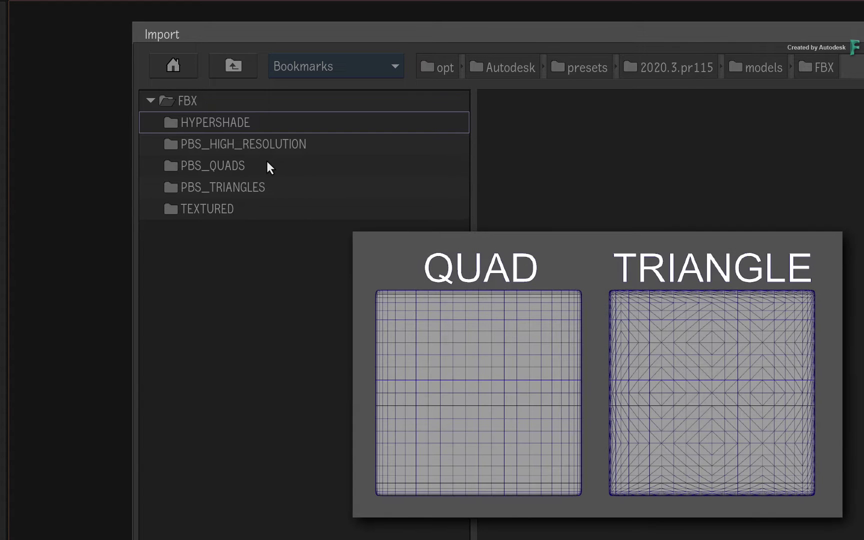
{"action": "left_click", "coordinate": [267, 161]}
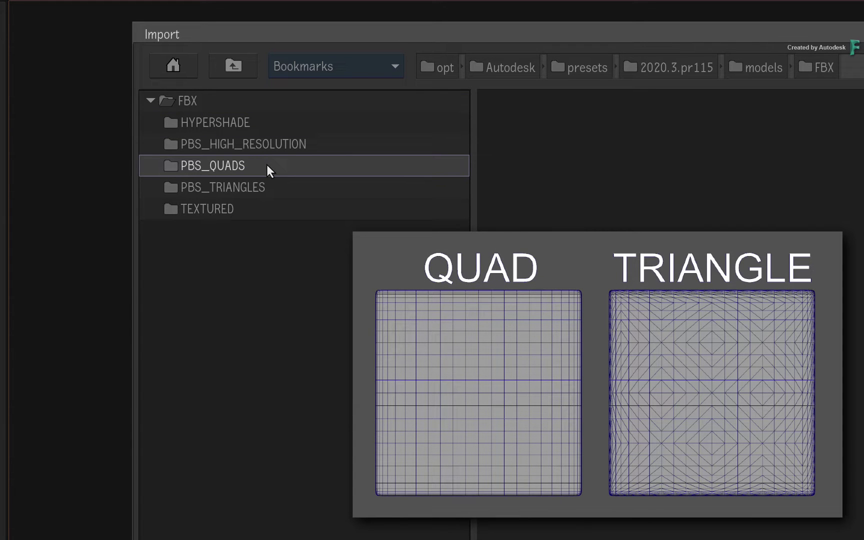
{"action": "left_click", "coordinate": [280, 187]}
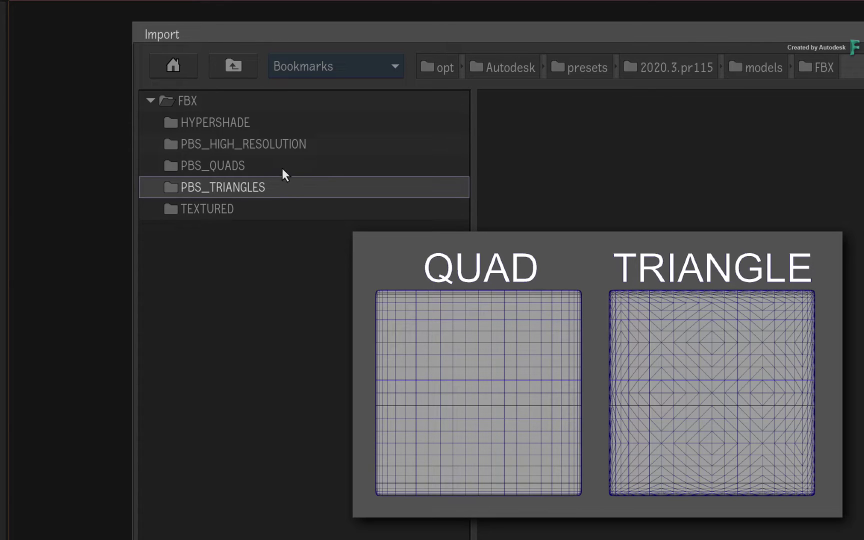
{"action": "left_click", "coordinate": [283, 167]}
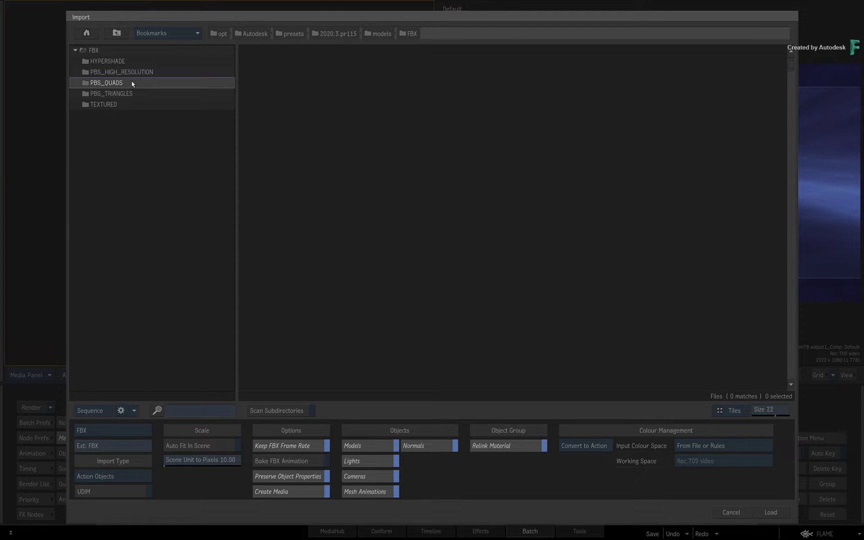
{"action": "double_click", "coordinate": [117, 82]}
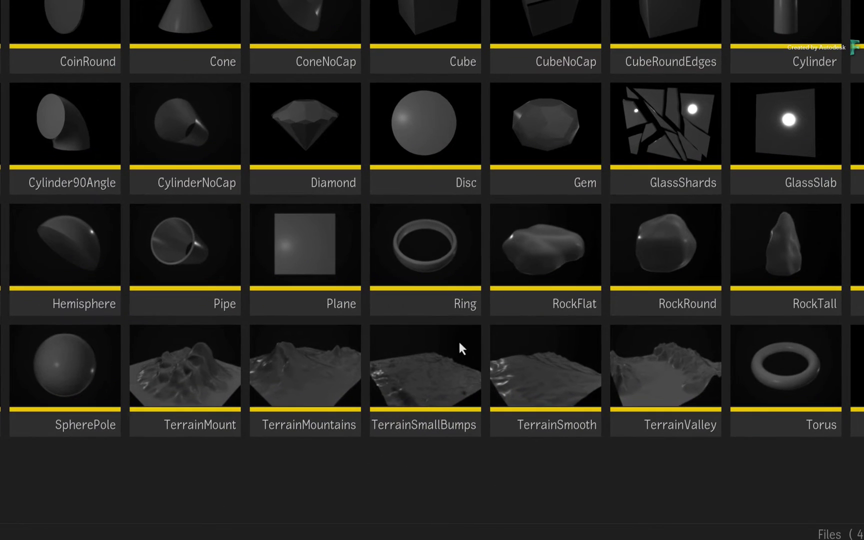
{"action": "left_click", "coordinate": [403, 296]}
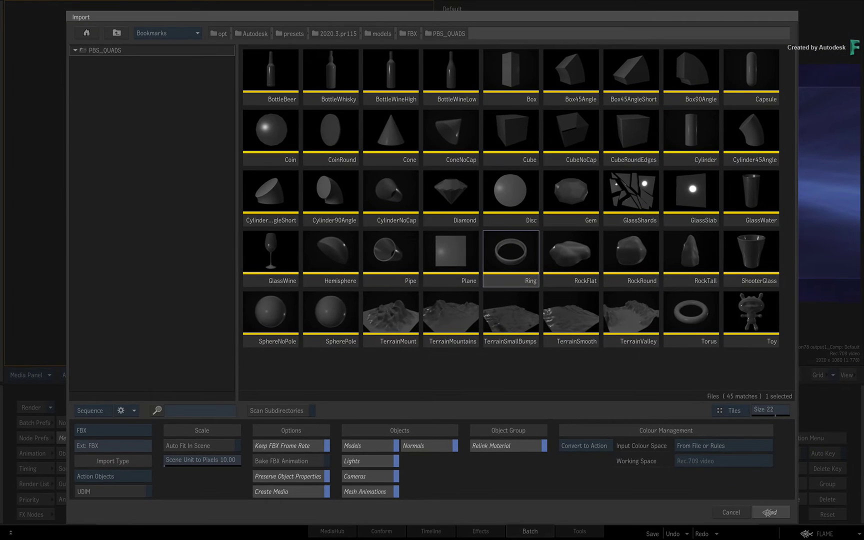
{"action": "left_click", "coordinate": [769, 513]}
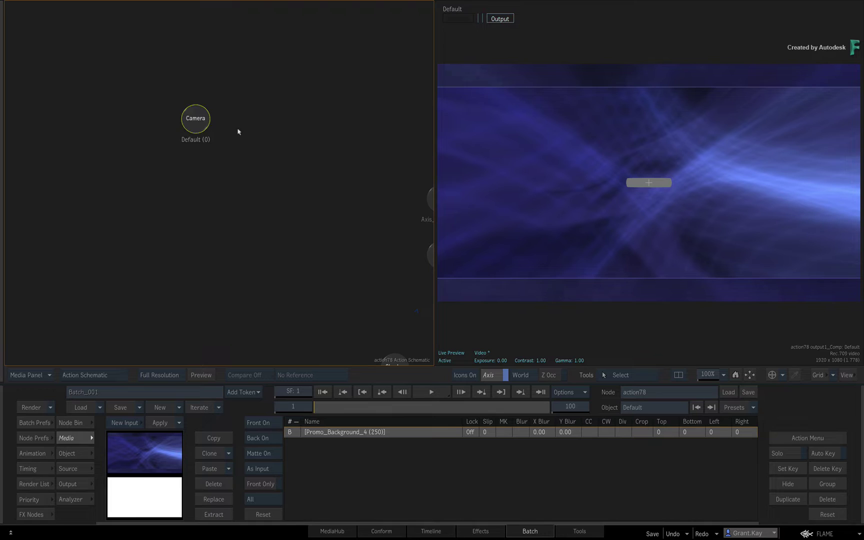
Add an ibl1 image-based light to the Camera node, placed beneath it
{"action": "middle_click_drag", "start_coordinate": [191, 202], "coordinate": [137, 182]}
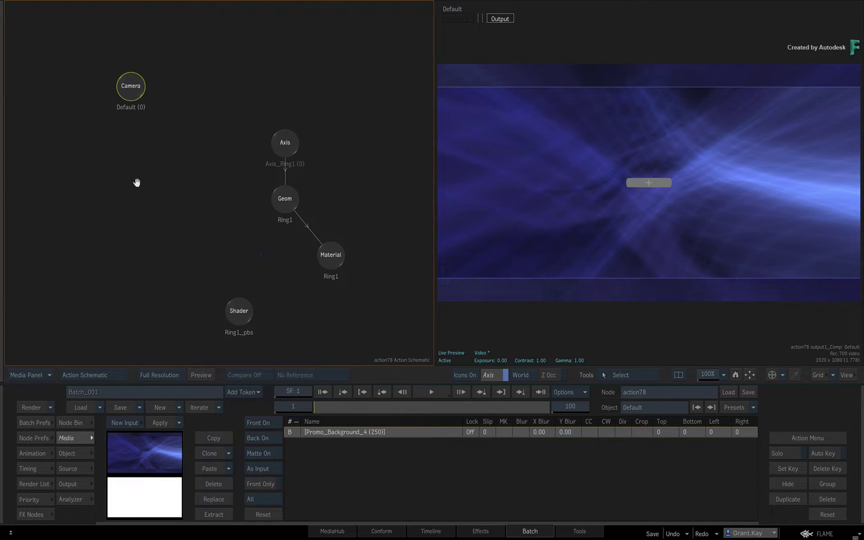
{"action": "right_click", "coordinate": [135, 96]}
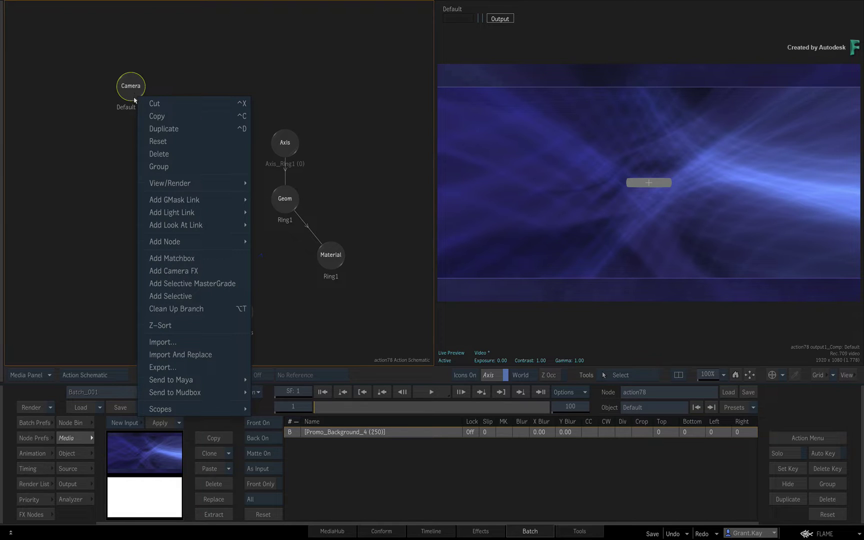
{"action": "mouse_move", "coordinate": [164, 242]}
{"action": "left_click", "coordinate": [266, 255]}
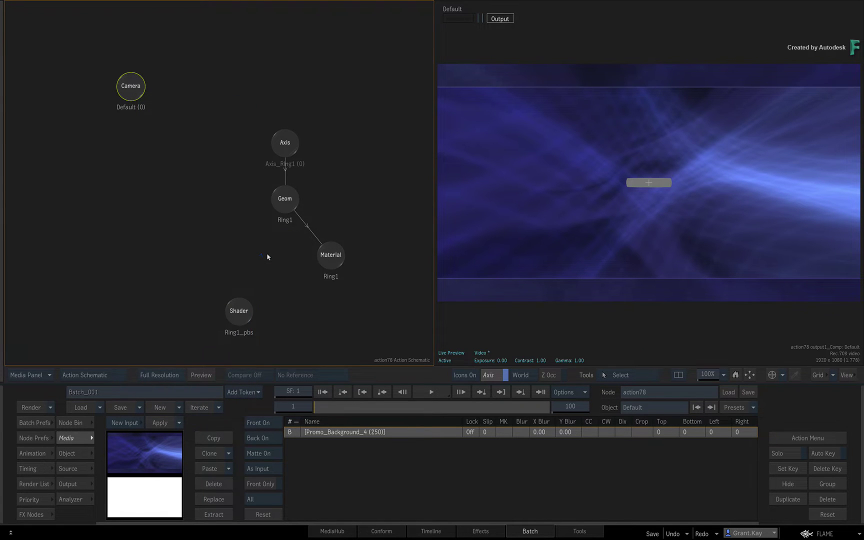
{"action": "left_click_drag", "start_coordinate": [201, 159], "coordinate": [101, 169]}
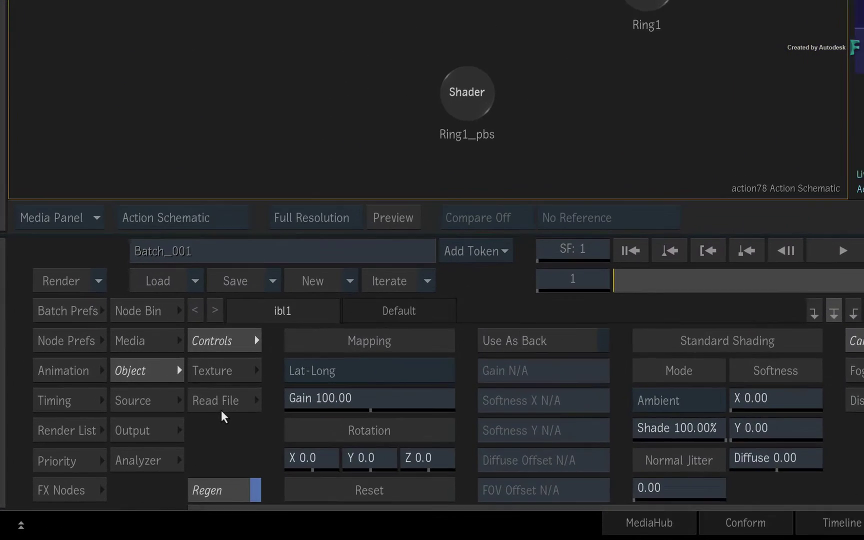
Load EmptyLab.exr as the ibl1 light's environment image
{"action": "left_click", "coordinate": [125, 462]}
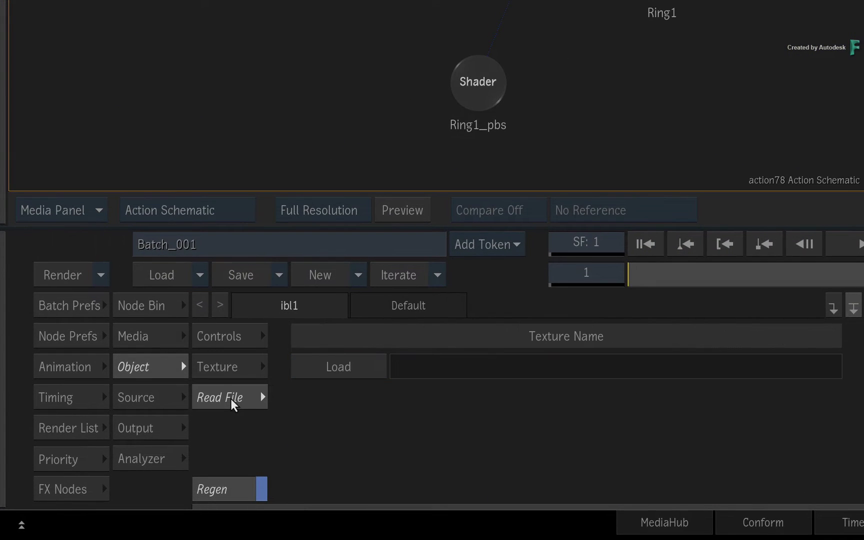
{"action": "left_click", "coordinate": [329, 372]}
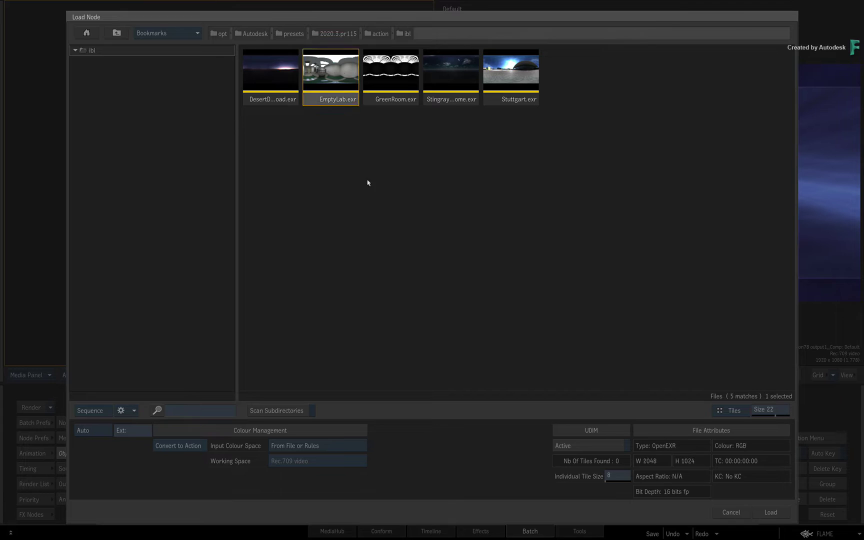
{"action": "left_click", "coordinate": [775, 513]}
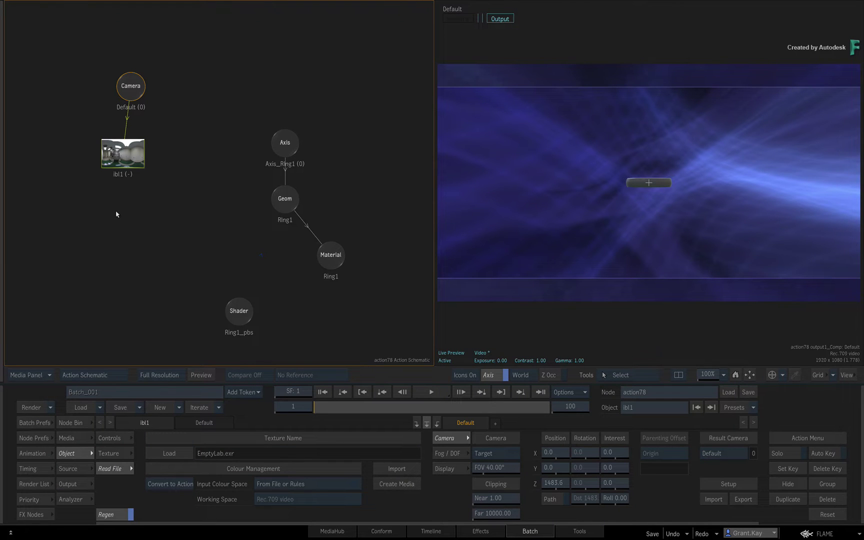
Scale the ring's axis to 271 and tilt its Rotation X so the opening faces the viewer
{"action": "left_click", "coordinate": [286, 139]}
{"action": "left_click_drag", "start_coordinate": [226, 454], "coordinate": [293, 455]}
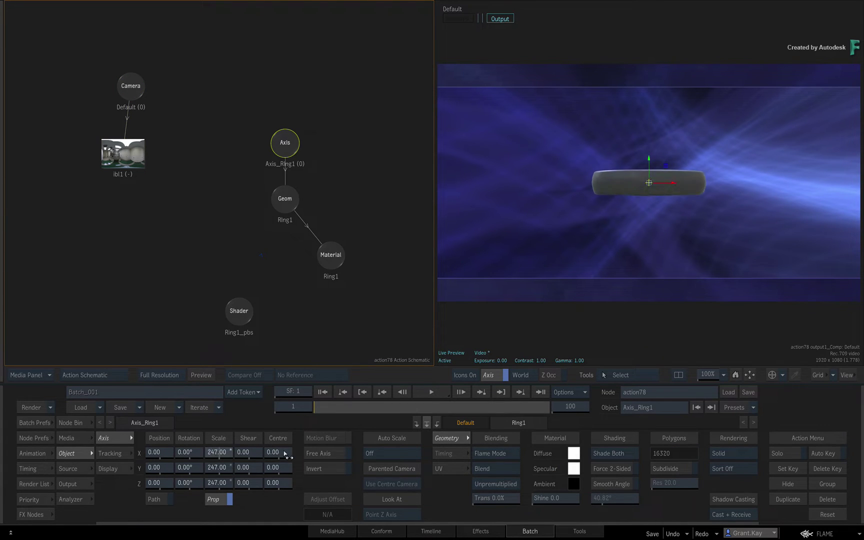
{"action": "mouse_move", "coordinate": [188, 453]}
{"action": "left_mouse_down"}
{"action": "mouse_move", "coordinate": [304, 456]}
{"action": "mouse_move", "coordinate": [208, 452]}
{"action": "left_mouse_up"}
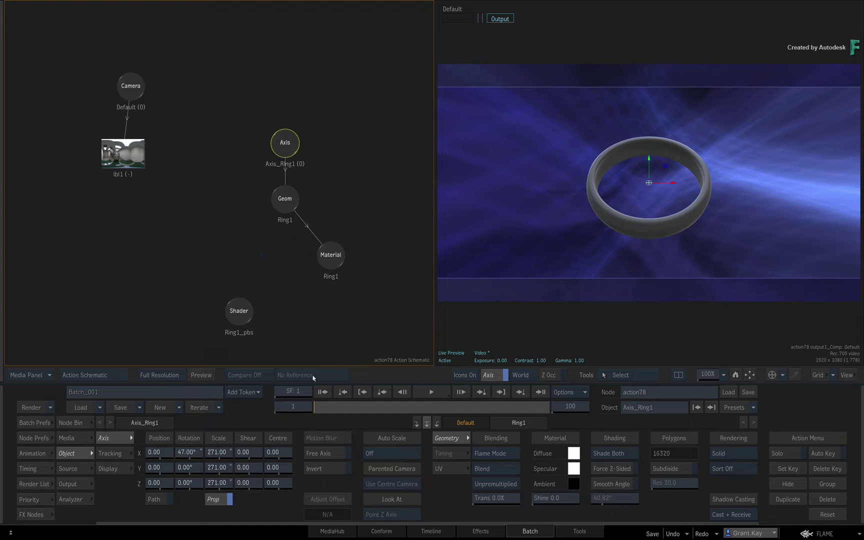
Raise the Ring1_pbs shader's Metallic to 0.68 and lower Roughness for sharper reflections
{"action": "left_click_drag", "start_coordinate": [233, 297], "coordinate": [228, 275]}
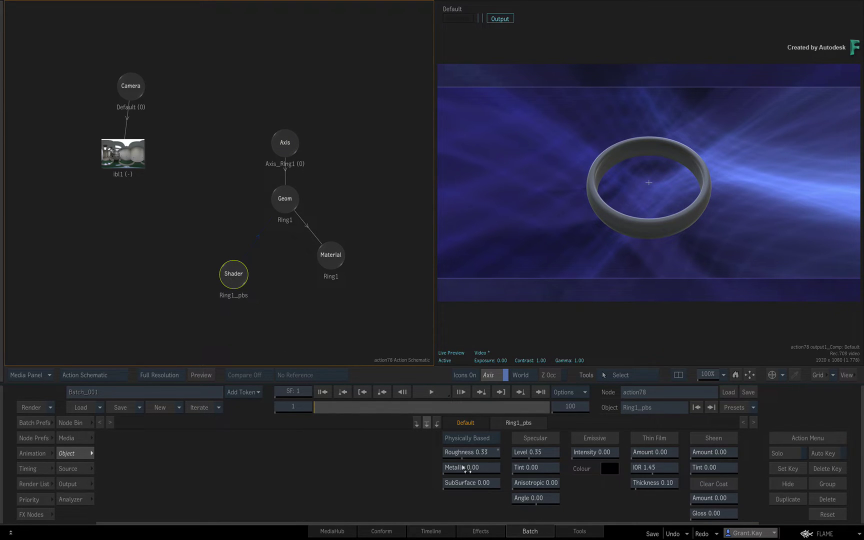
{"action": "left_click_drag", "start_coordinate": [463, 467], "coordinate": [498, 473]}
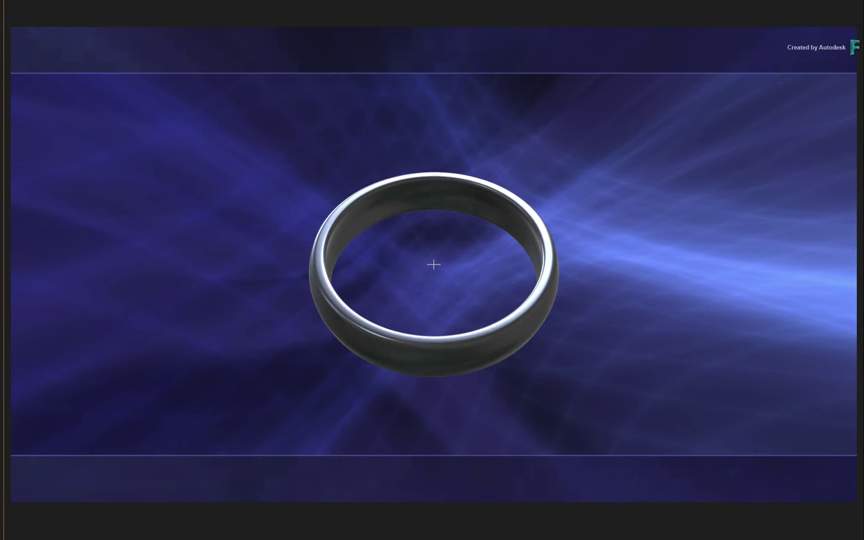
{"action": "left_click_drag", "start_coordinate": [472, 456], "coordinate": [453, 458]}
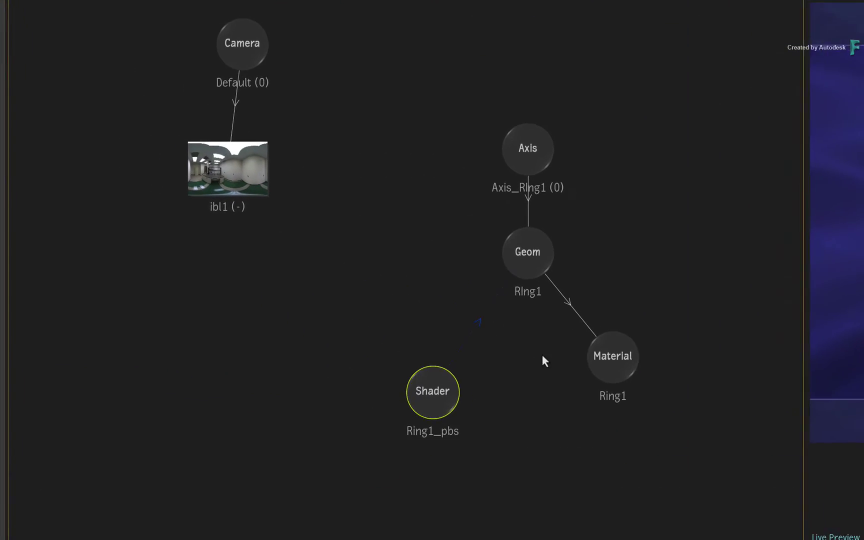
{"action": "left_click", "coordinate": [572, 263]}
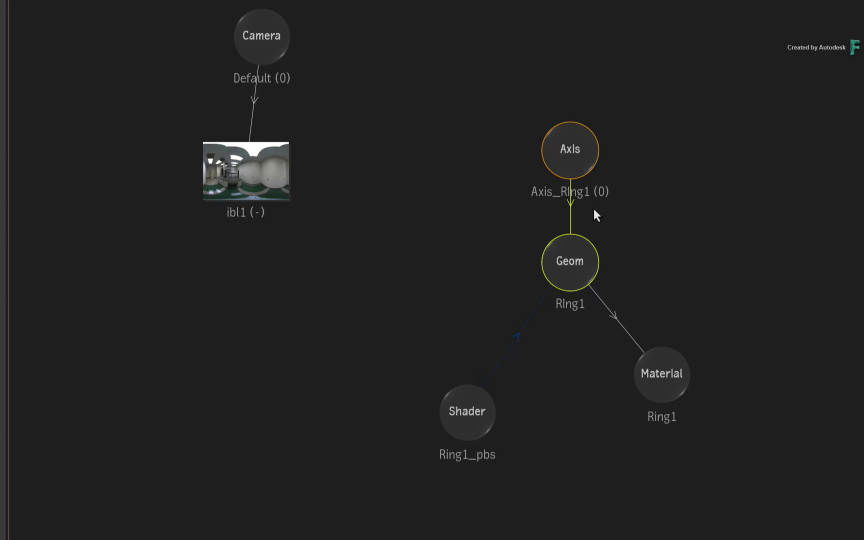
{"action": "left_click", "coordinate": [567, 152]}
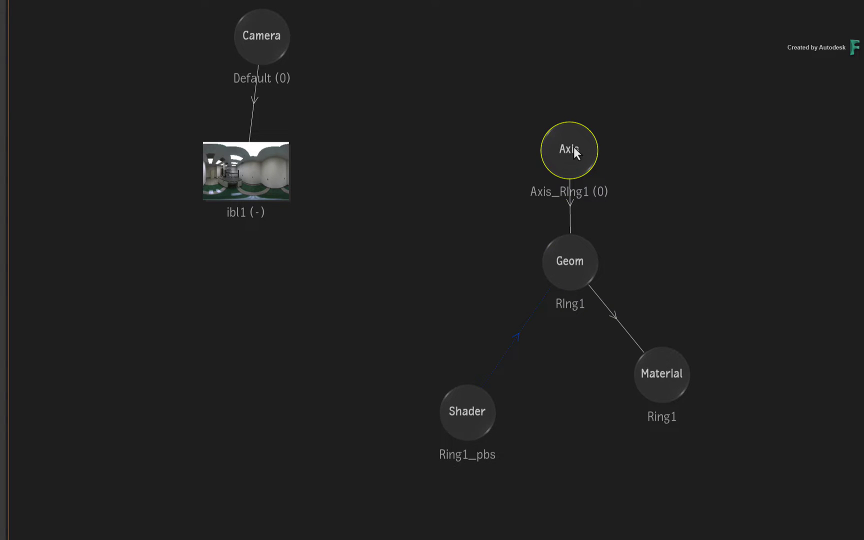
{"action": "left_click_drag", "start_coordinate": [574, 153], "coordinate": [572, 145]}
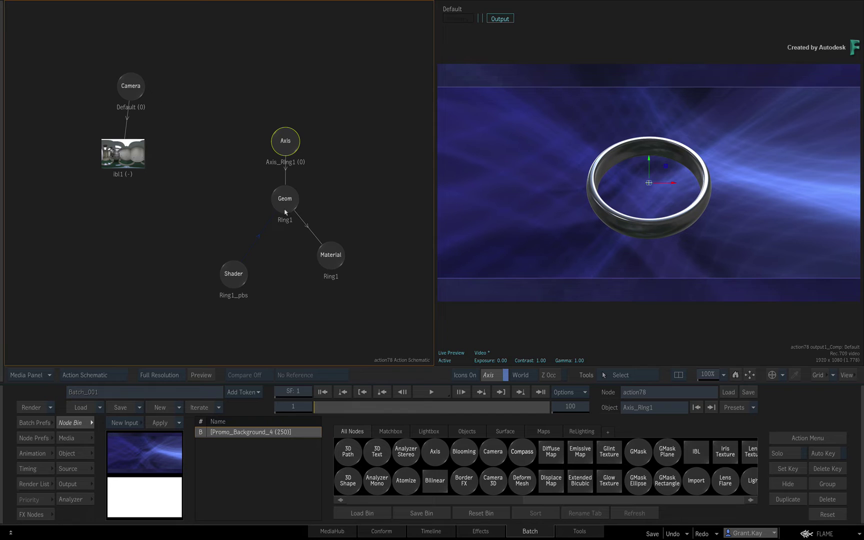
{"action": "mouse_move", "coordinate": [433, 457]}
{"action": "left_mouse_down"}
{"action": "mouse_move", "coordinate": [433, 424]}
{"action": "mouse_move", "coordinate": [287, 68]}
{"action": "left_mouse_up"}
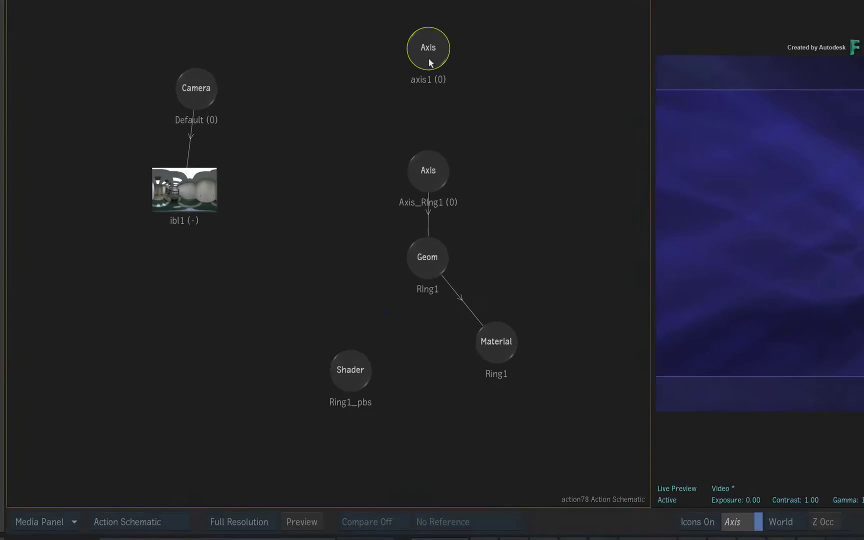
{"action": "mouse_move", "coordinate": [429, 62]}
{"action": "left_mouse_down"}
{"action": "mouse_move", "coordinate": [576, 153]}
{"action": "mouse_move", "coordinate": [589, 224]}
{"action": "left_mouse_up"}
{"action": "left_click_drag", "start_coordinate": [580, 89], "coordinate": [578, 38]}
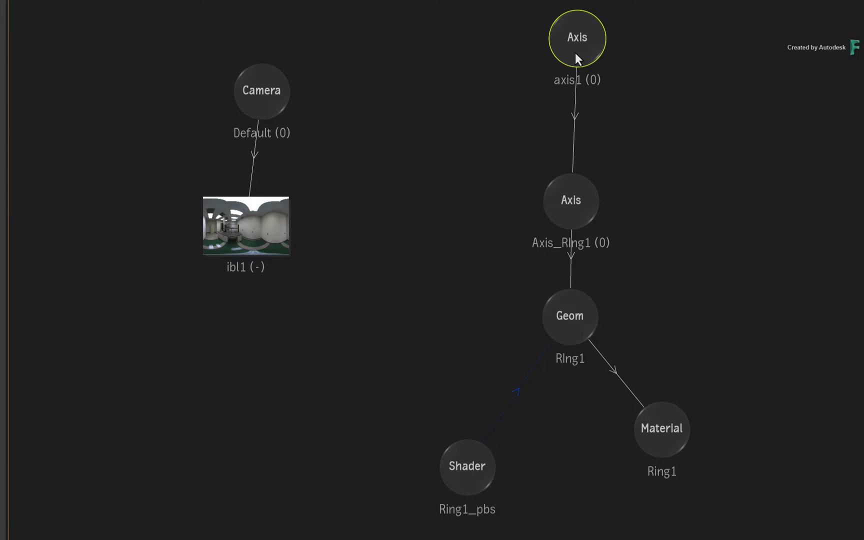
{"action": "left_click_drag", "start_coordinate": [575, 52], "coordinate": [653, 534]}
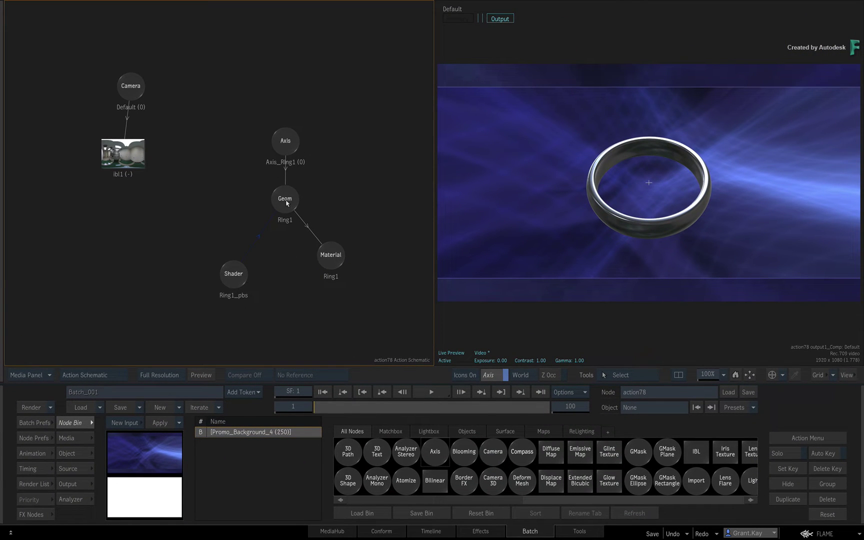
{"action": "left_click", "coordinate": [286, 202]}
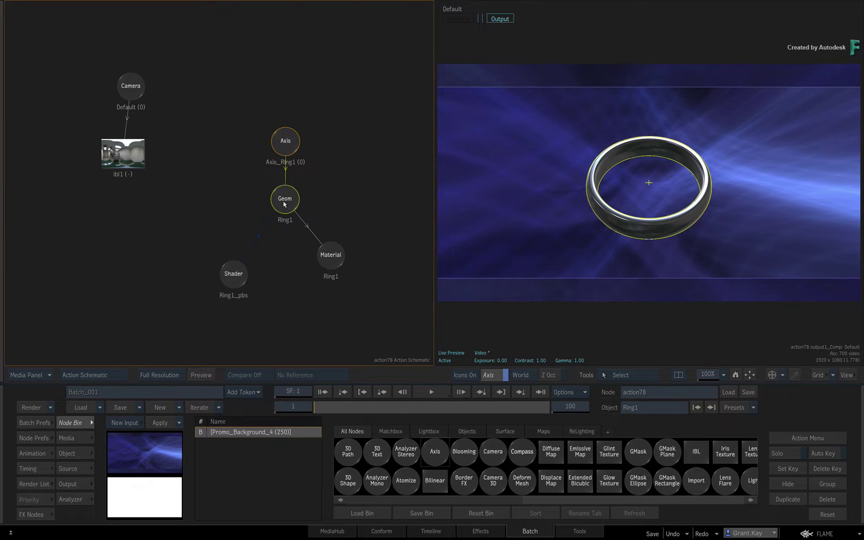
Send the Ring1 geometry node to Maya with Send Selected as New Scene
{"action": "right_click", "coordinate": [284, 204]}
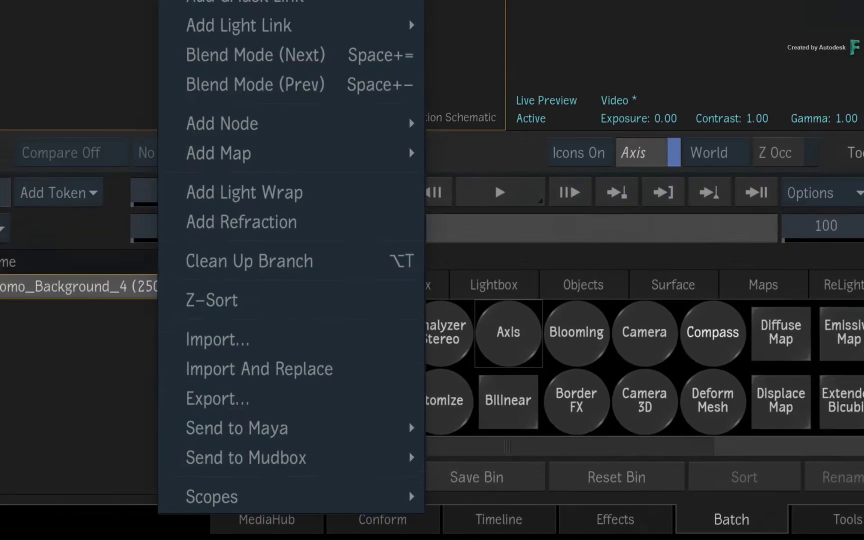
{"action": "mouse_move", "coordinate": [320, 493]}
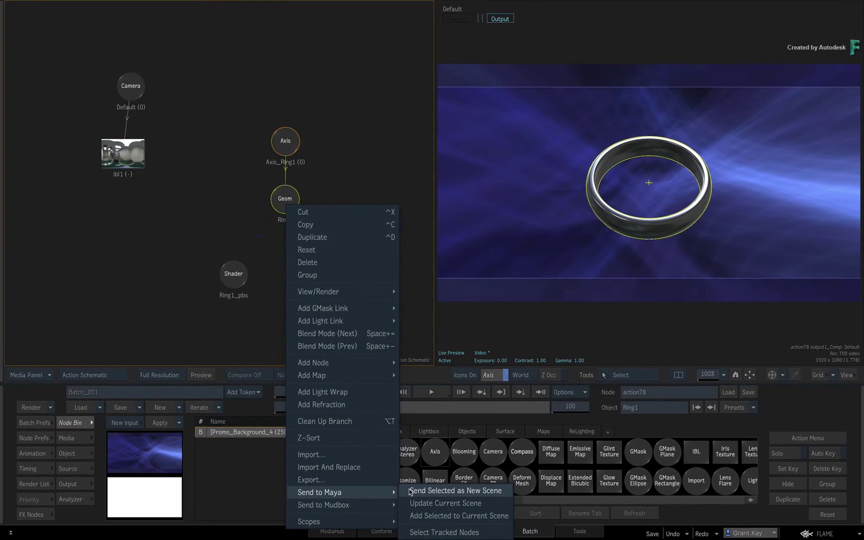
{"action": "left_click", "coordinate": [410, 492]}
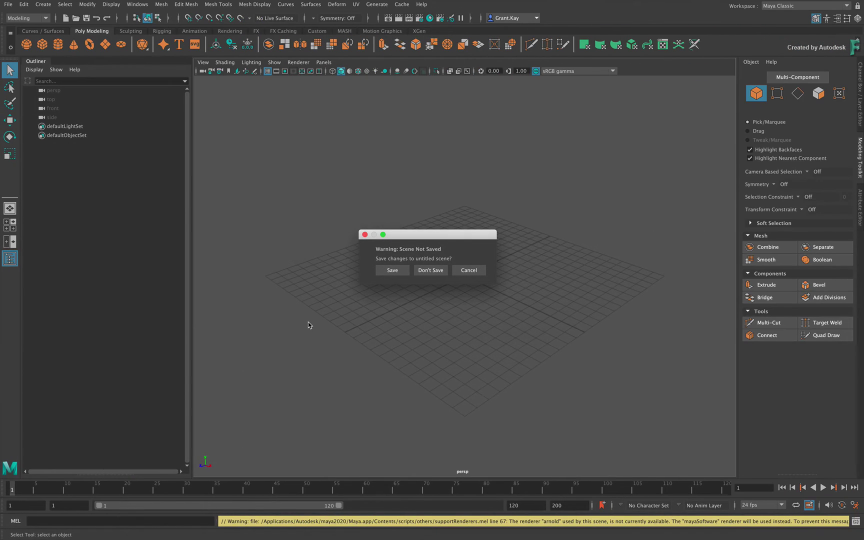
Discard Maya's untitled scene, then frame Ring1 and tumble to a close, tilted view
{"action": "left_click", "coordinate": [432, 271]}
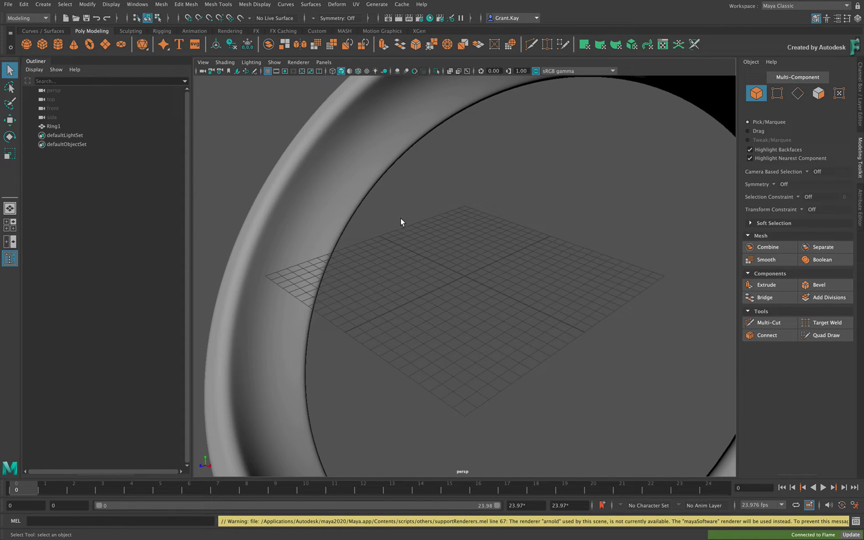
{"action": "key", "text": "a"}
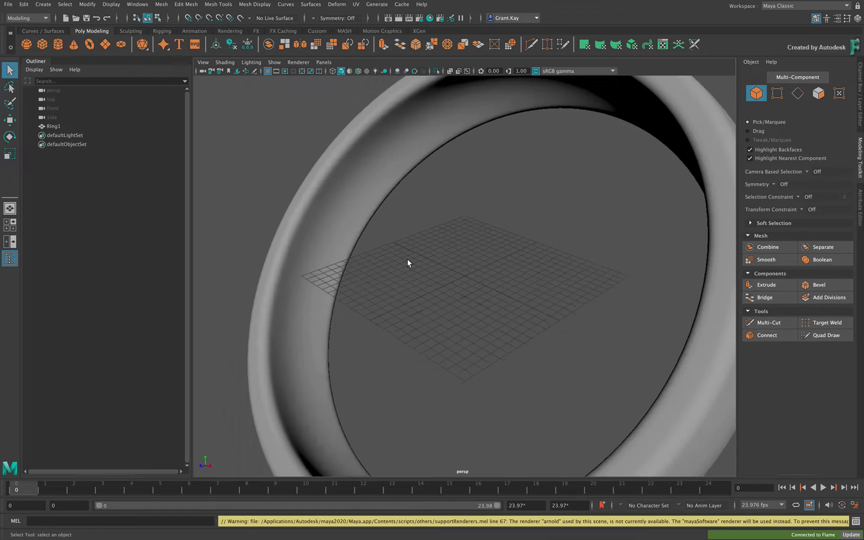
{"action": "scroll", "coordinate": [407, 263], "scroll_direction": "down", "scroll_amount": 2}
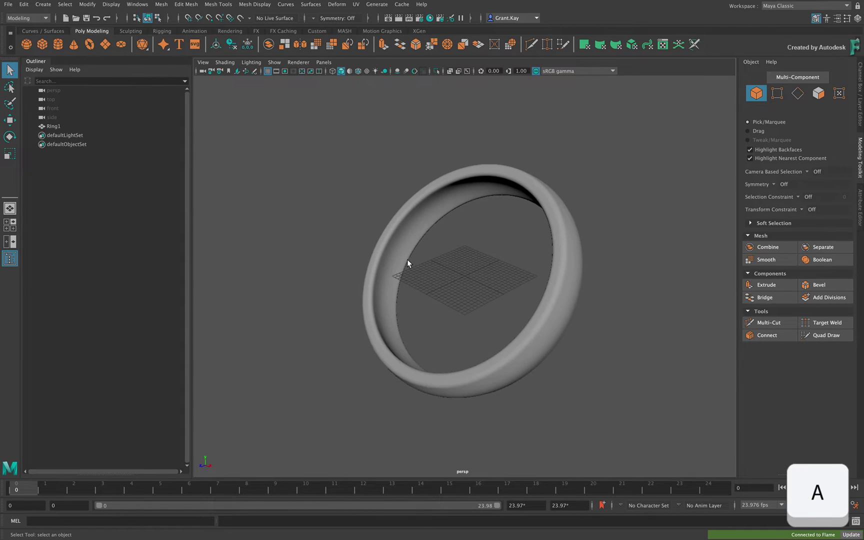
{"action": "mouse_move", "coordinate": [407, 266]}
{"action": "left_mouse_down", "text": "alt"}
{"action": "mouse_move", "coordinate": [463, 264]}
{"action": "mouse_move", "coordinate": [351, 251]}
{"action": "mouse_move", "coordinate": [478, 270]}
{"action": "mouse_move", "coordinate": [609, 270]}
{"action": "left_mouse_up", "text": "alt"}
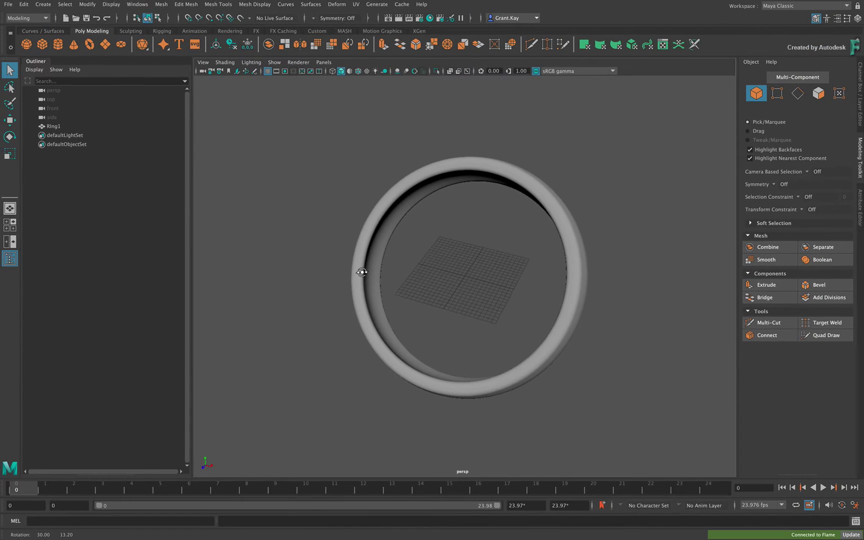
{"action": "left_click_drag", "start_coordinate": [361, 270], "coordinate": [480, 275], "text": "alt"}
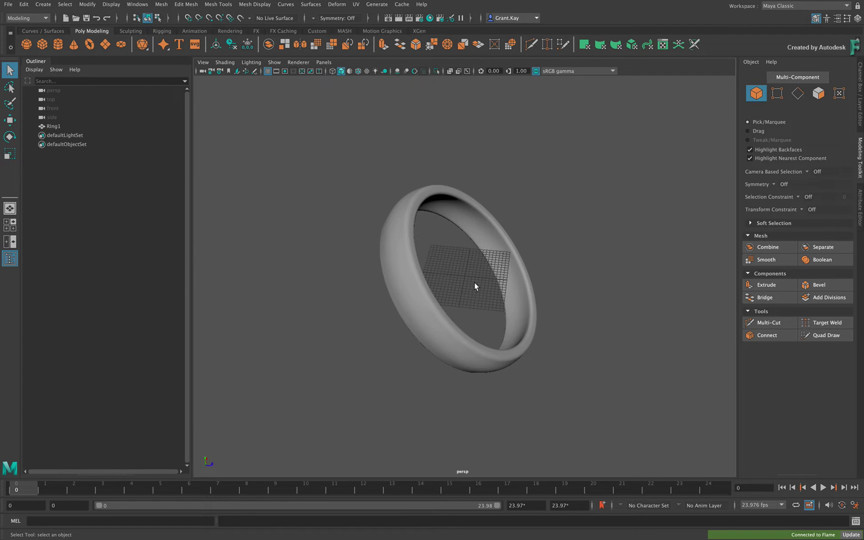
{"action": "scroll", "coordinate": [474, 282], "scroll_direction": "up", "scroll_amount": 2}
{"action": "scroll", "coordinate": [474, 282], "scroll_direction": "up", "scroll_amount": 2}
{"action": "mouse_move", "coordinate": [474, 282]}
{"action": "left_mouse_down", "text": "alt"}
{"action": "mouse_move", "coordinate": [498, 276]}
{"action": "mouse_move", "coordinate": [297, 275]}
{"action": "mouse_move", "coordinate": [500, 270]}
{"action": "left_mouse_up", "text": "alt"}
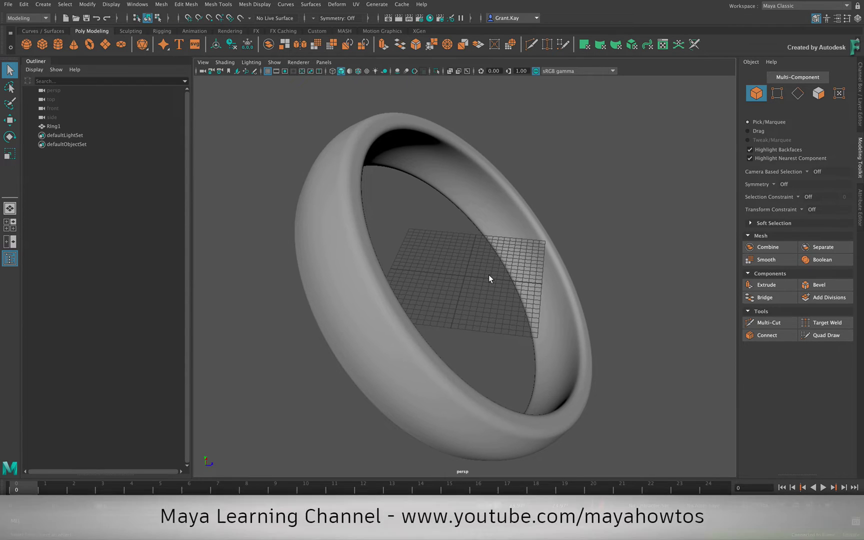
{"action": "left_click_drag", "start_coordinate": [482, 274], "coordinate": [503, 275], "text": "alt"}
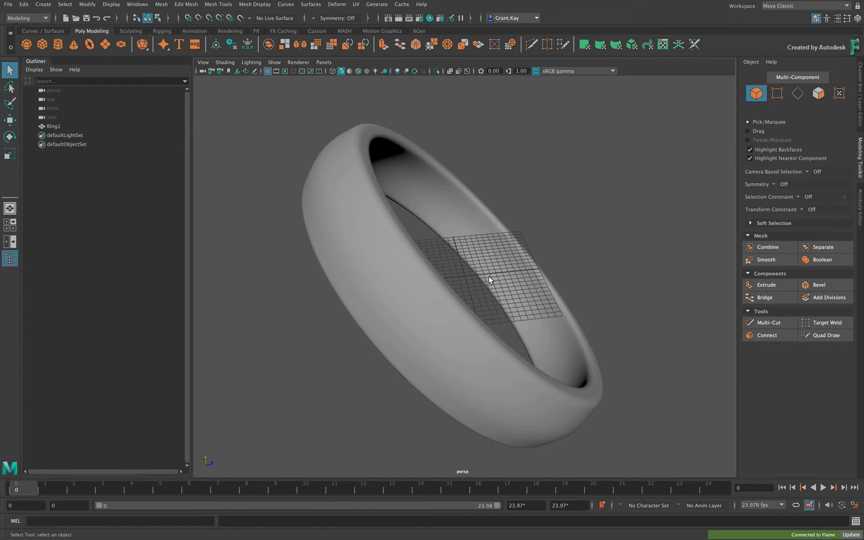
Select two adjacent face loops on Ring1 in face mode, 240 faces in total
{"action": "left_click", "coordinate": [394, 299]}
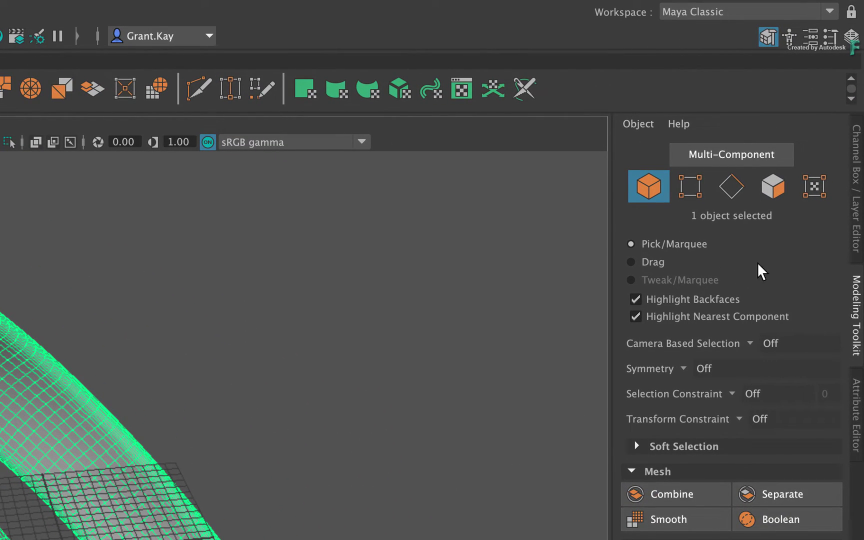
{"action": "left_click", "coordinate": [769, 190]}
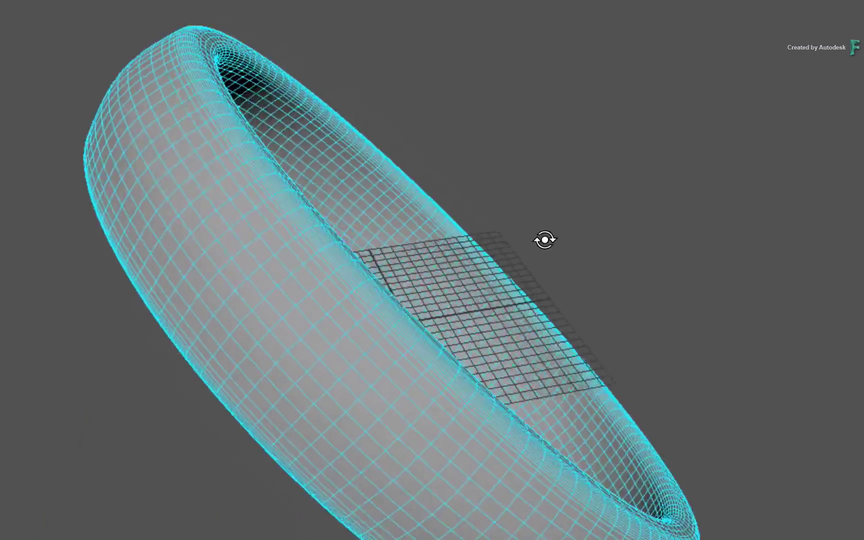
{"action": "mouse_move", "coordinate": [544, 239]}
{"action": "left_mouse_down", "text": "alt"}
{"action": "mouse_move", "coordinate": [604, 193]}
{"action": "mouse_move", "coordinate": [516, 237]}
{"action": "left_mouse_up", "text": "alt"}
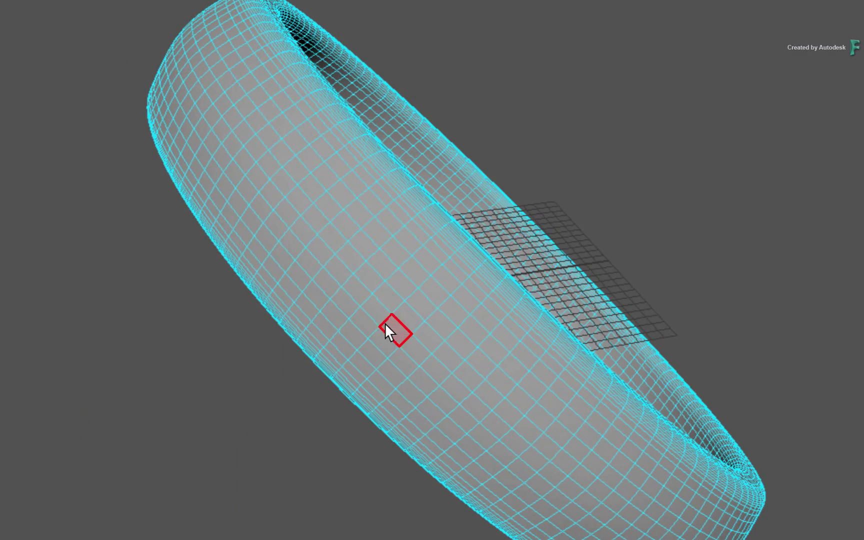
{"action": "scroll", "coordinate": [362, 324], "scroll_direction": "up", "scroll_amount": 2}
{"action": "scroll", "coordinate": [362, 324], "scroll_direction": "up", "scroll_amount": 2}
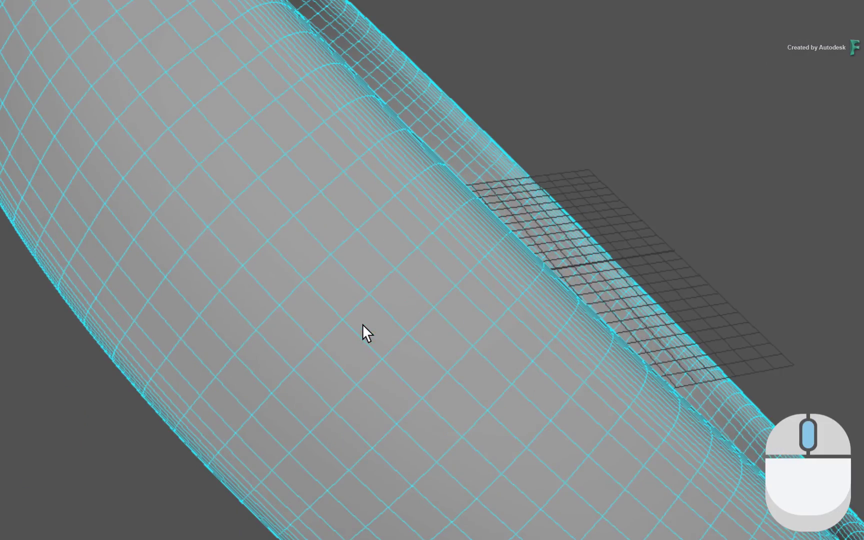
{"action": "scroll", "coordinate": [362, 324], "scroll_direction": "up", "scroll_amount": 2}
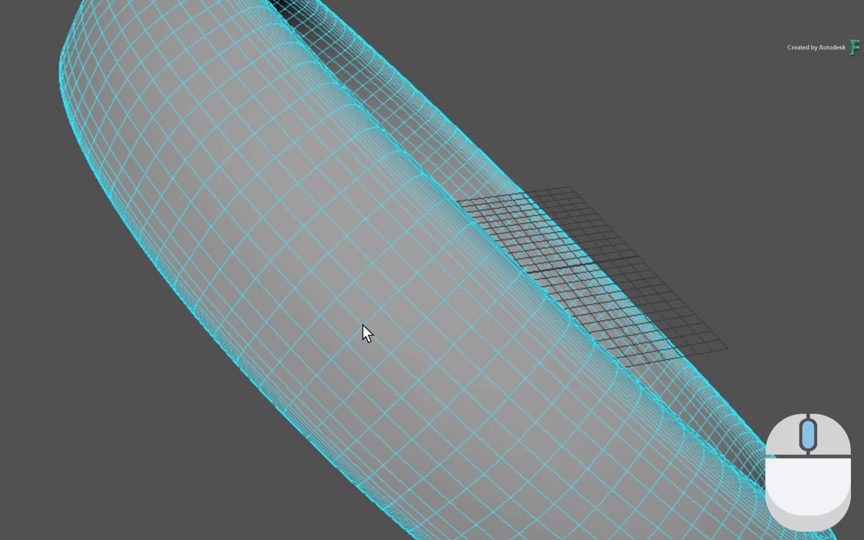
{"action": "double_click", "coordinate": [325, 337], "text": "shift"}
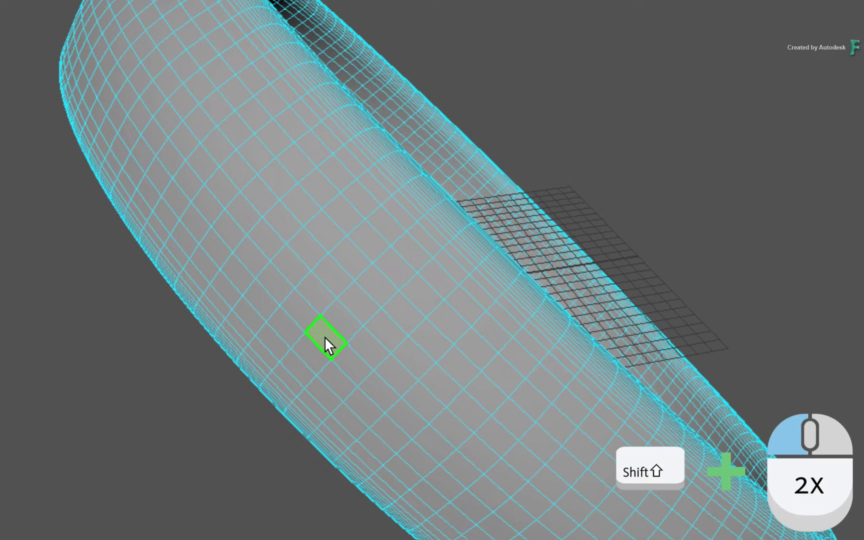
{"action": "double_click", "coordinate": [302, 311], "text": "shift"}
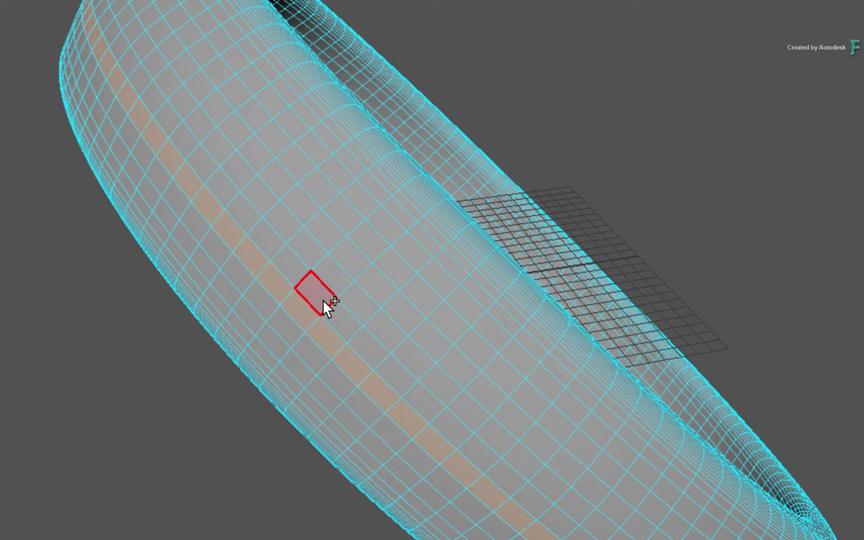
{"action": "double_click", "coordinate": [300, 269], "text": "shift"}
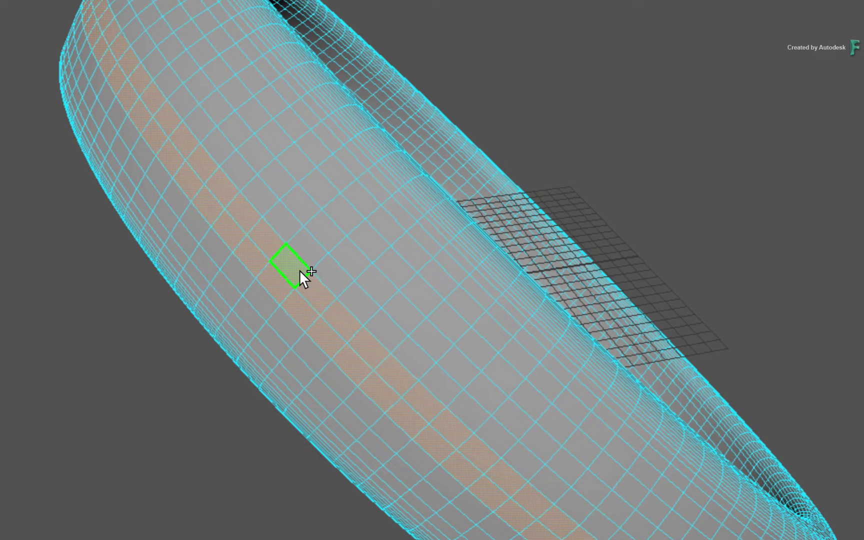
{"action": "left_click_drag", "start_coordinate": [299, 269], "coordinate": [316, 272], "text": "alt"}
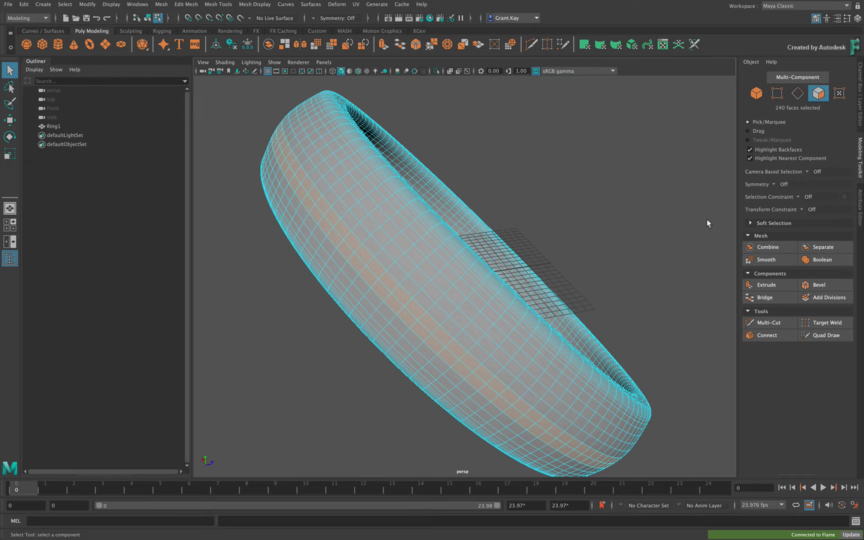
Extrude the selected face band and push it outward from the ring
{"action": "left_click", "coordinate": [772, 286]}
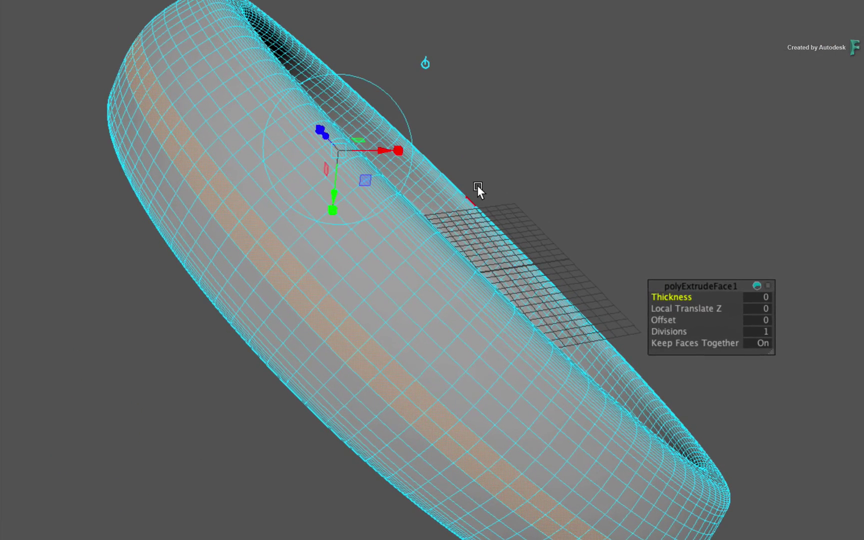
{"action": "left_click", "coordinate": [358, 175]}
{"action": "mouse_move", "coordinate": [321, 128]}
{"action": "left_mouse_down"}
{"action": "mouse_move", "coordinate": [312, 122]}
{"action": "mouse_move", "coordinate": [408, 151]}
{"action": "mouse_move", "coordinate": [445, 129]}
{"action": "left_mouse_up"}
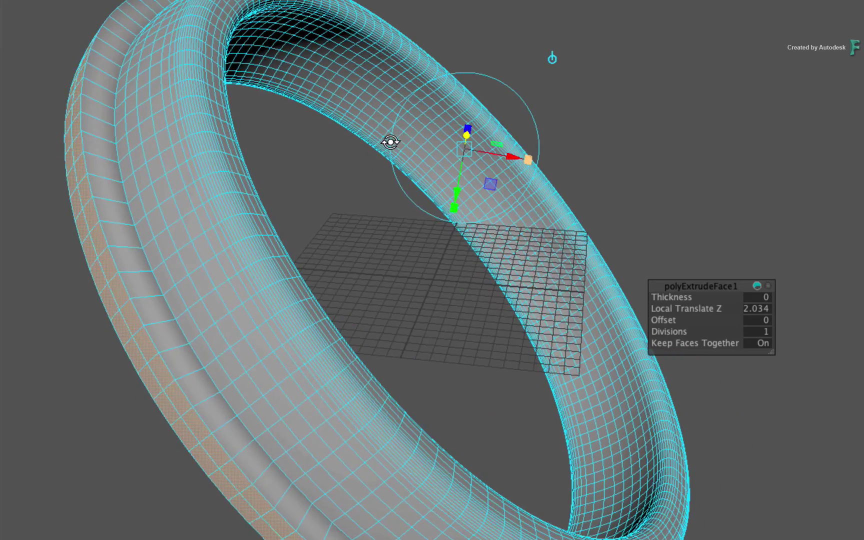
{"action": "left_click_drag", "start_coordinate": [445, 128], "coordinate": [380, 139], "text": "alt"}
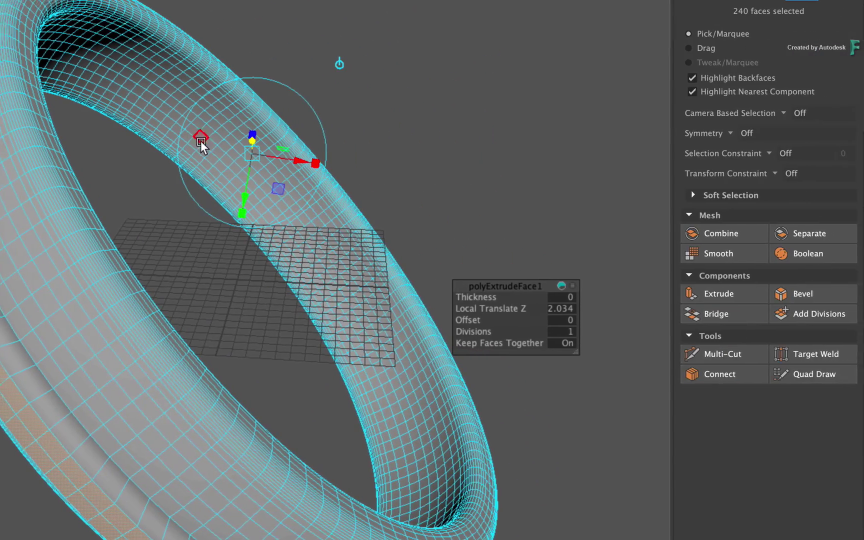
Bevel the extruded band's edges with polyBevel1 at fraction 0.5 and one segment
{"action": "left_click", "coordinate": [791, 294]}
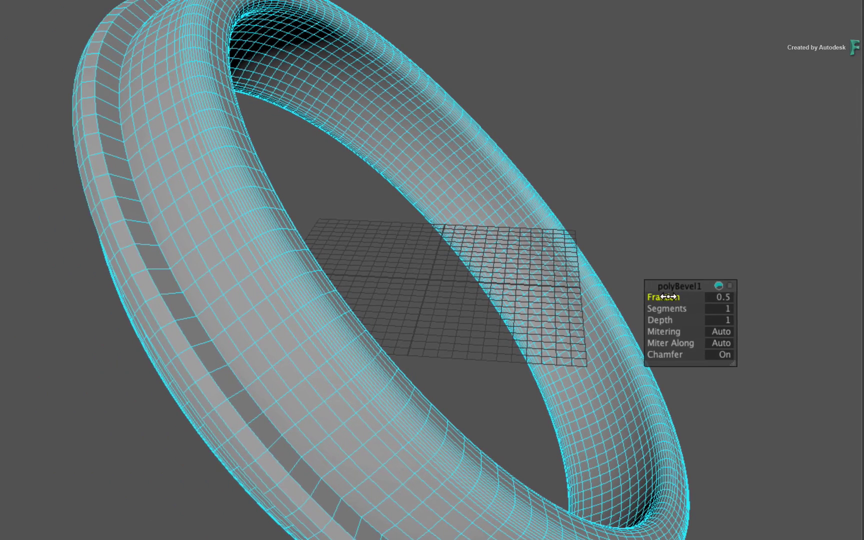
{"action": "left_click_drag", "start_coordinate": [669, 296], "coordinate": [671, 297]}
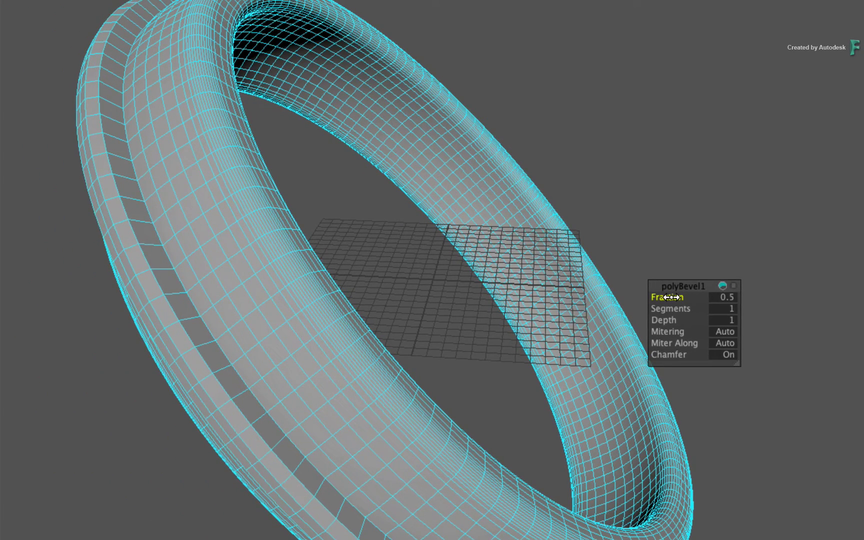
{"action": "mouse_move", "coordinate": [312, 243]}
{"action": "left_mouse_down", "text": "alt"}
{"action": "mouse_move", "coordinate": [231, 214]}
{"action": "mouse_move", "coordinate": [296, 248]}
{"action": "mouse_move", "coordinate": [281, 256]}
{"action": "left_mouse_up", "text": "alt"}
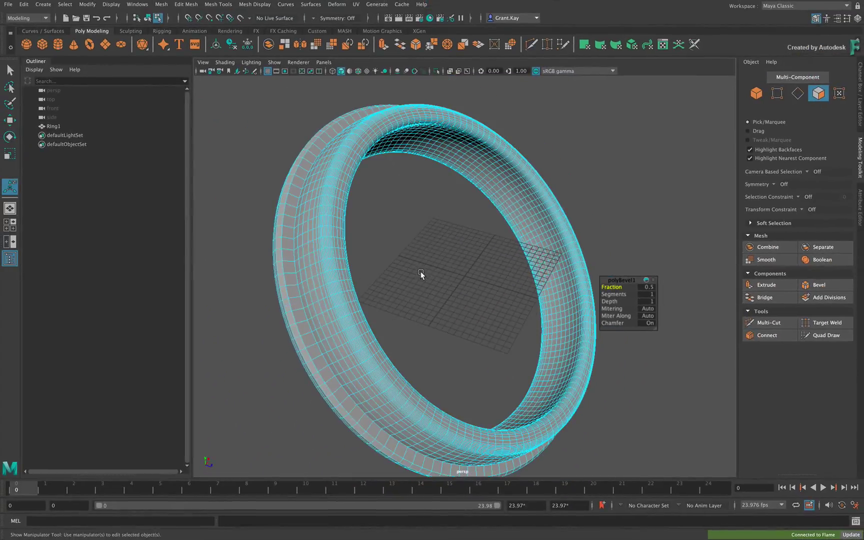
{"action": "mouse_move", "coordinate": [420, 273]}
{"action": "left_mouse_down", "text": "alt"}
{"action": "mouse_move", "coordinate": [520, 242]}
{"action": "mouse_move", "coordinate": [370, 234]}
{"action": "mouse_move", "coordinate": [365, 256]}
{"action": "mouse_move", "coordinate": [383, 268]}
{"action": "mouse_move", "coordinate": [451, 274]}
{"action": "mouse_move", "coordinate": [477, 261]}
{"action": "mouse_move", "coordinate": [416, 291]}
{"action": "mouse_move", "coordinate": [428, 293]}
{"action": "mouse_move", "coordinate": [427, 277]}
{"action": "mouse_move", "coordinate": [415, 272]}
{"action": "left_mouse_up", "text": "alt"}
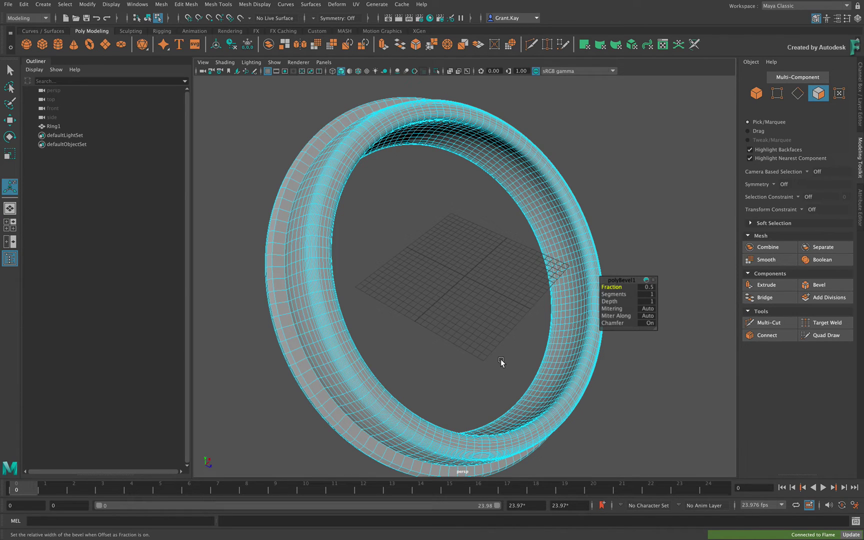
Orbit around the bevelled ring and pick Ring1 in the Outliner
{"action": "mouse_move", "coordinate": [490, 350]}
{"action": "left_mouse_down", "text": "alt"}
{"action": "mouse_move", "coordinate": [424, 299]}
{"action": "mouse_move", "coordinate": [416, 306]}
{"action": "mouse_move", "coordinate": [434, 305]}
{"action": "left_mouse_up", "text": "alt"}
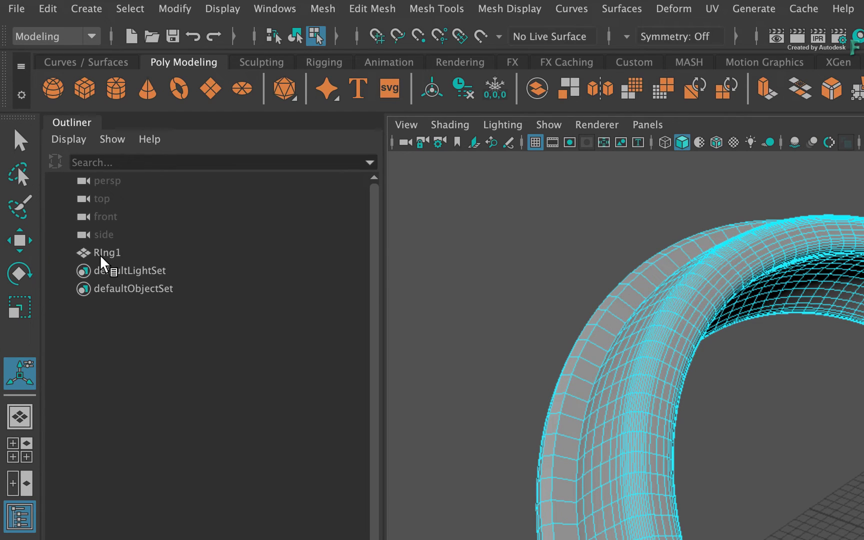
{"action": "left_click", "coordinate": [102, 259]}
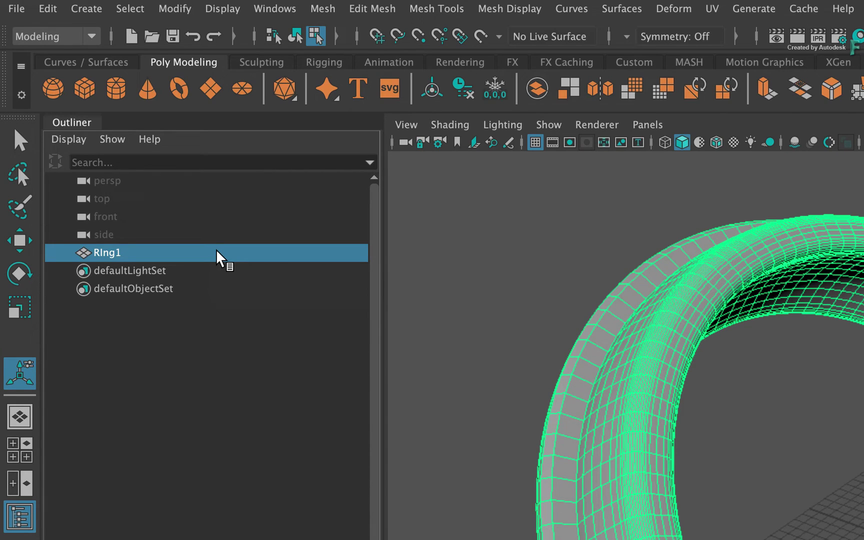
Update Flame's action78 with the bevelled Ring1 via Send to Flame > Update Current Scene
{"action": "left_click", "coordinate": [16, 9]}
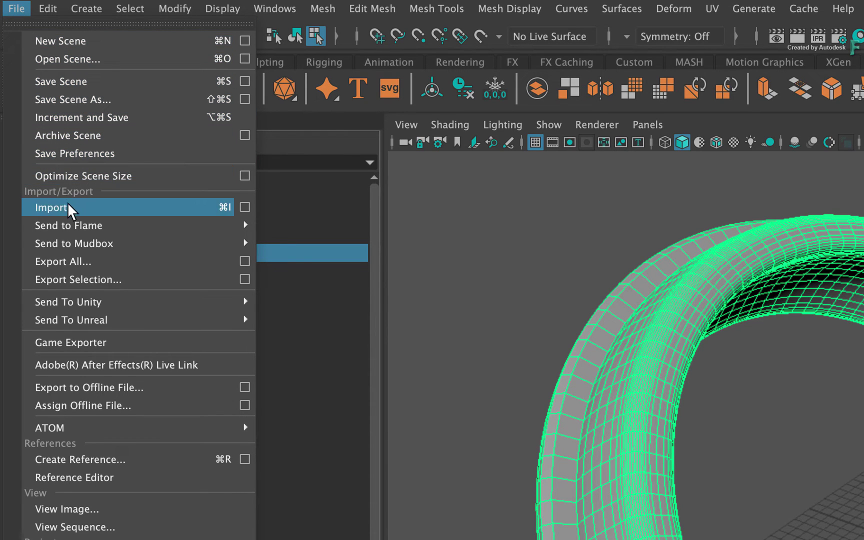
{"action": "mouse_move", "coordinate": [41, 113]}
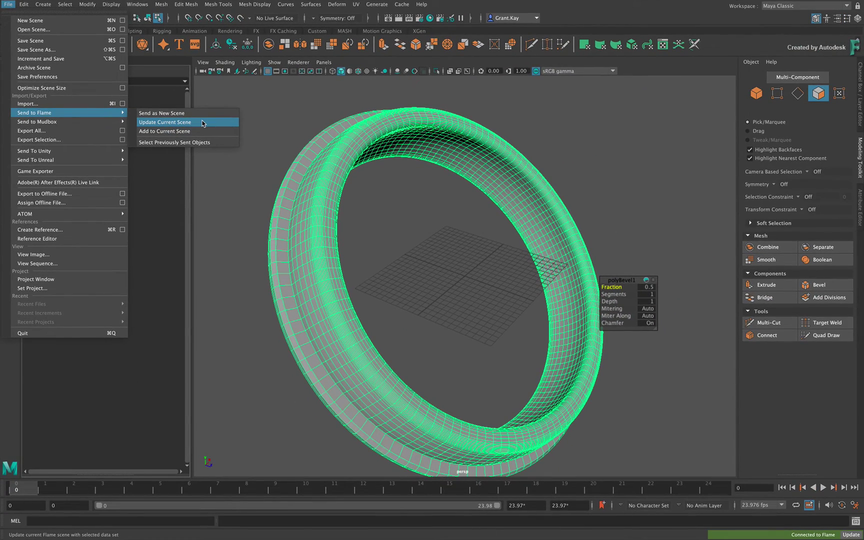
{"action": "left_click", "coordinate": [202, 122]}
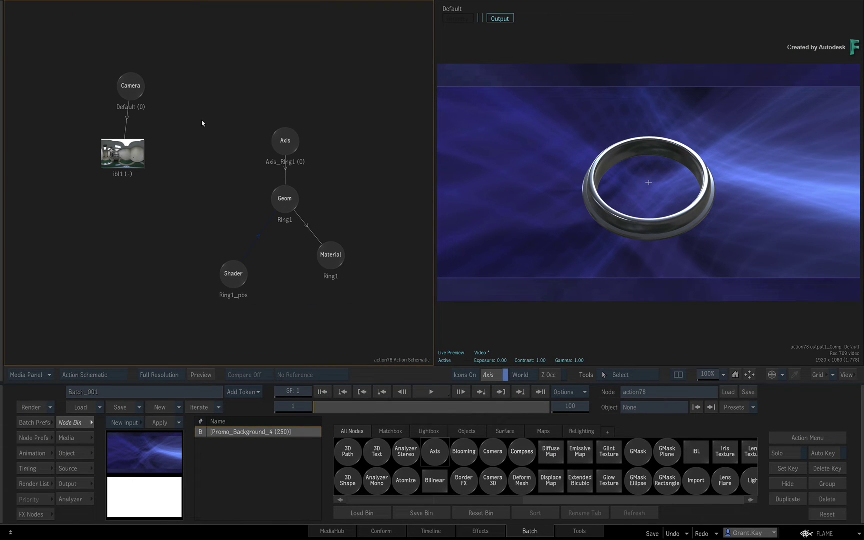
Re-angle the ring in Axis_Ring1 by changing its X and Y rotation to show the raised band
{"action": "left_click", "coordinate": [287, 143]}
{"action": "double_click", "coordinate": [286, 142]}
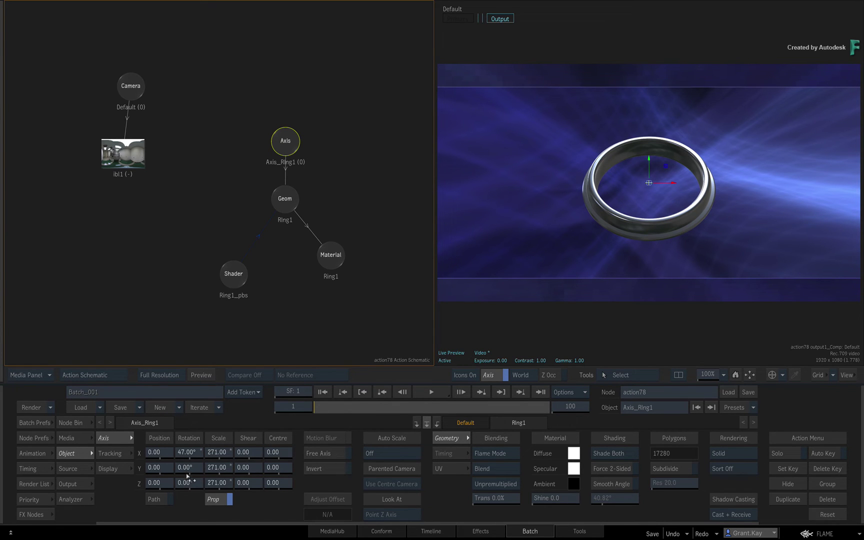
{"action": "left_click_drag", "start_coordinate": [187, 477], "coordinate": [214, 483]}
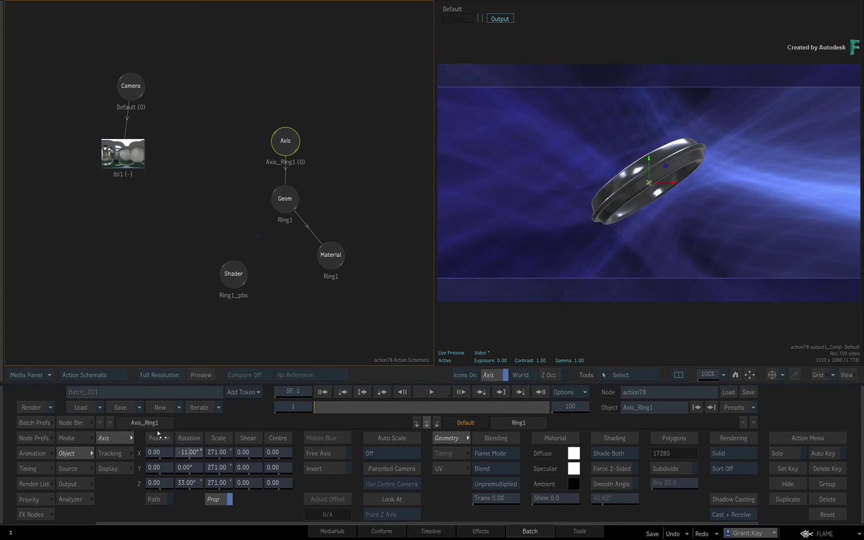
{"action": "left_click_drag", "start_coordinate": [174, 491], "coordinate": [123, 422]}
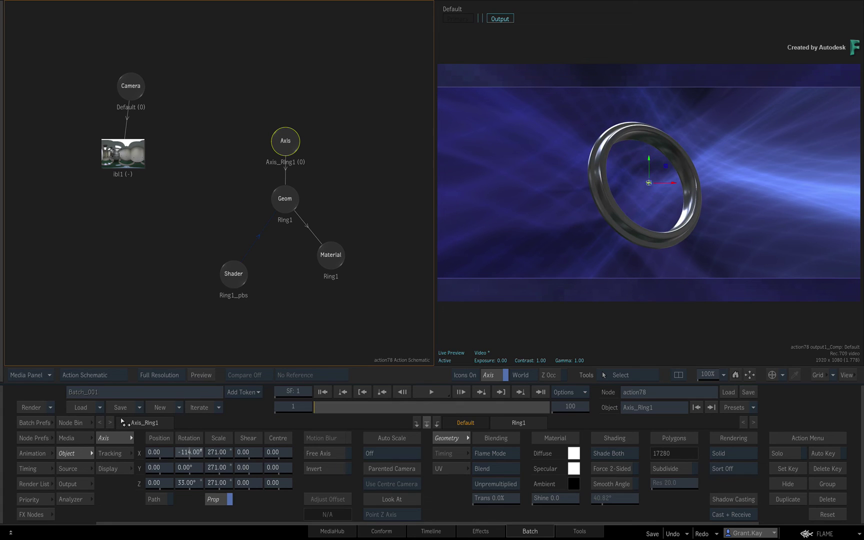
{"action": "mouse_move", "coordinate": [186, 467]}
{"action": "left_mouse_down"}
{"action": "mouse_move", "coordinate": [229, 468]}
{"action": "mouse_move", "coordinate": [178, 459]}
{"action": "left_mouse_up"}
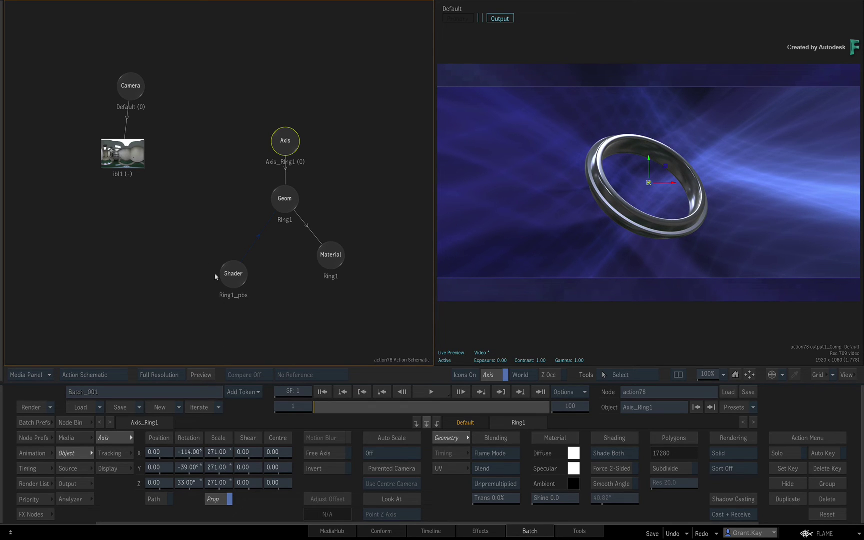
Back in Maya, select a loop of faces around the ring's band
{"action": "key", "text": "ctrl+Right"}
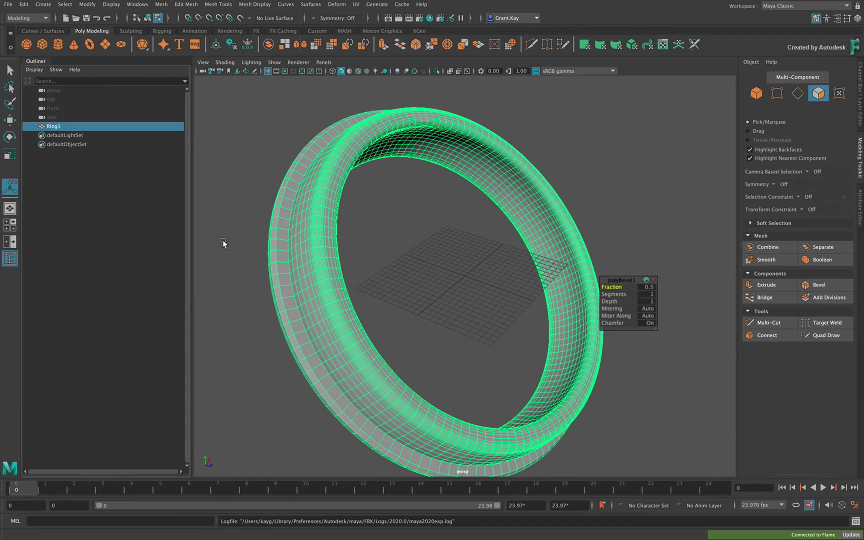
{"action": "left_click_drag", "start_coordinate": [306, 323], "coordinate": [356, 312], "text": "alt"}
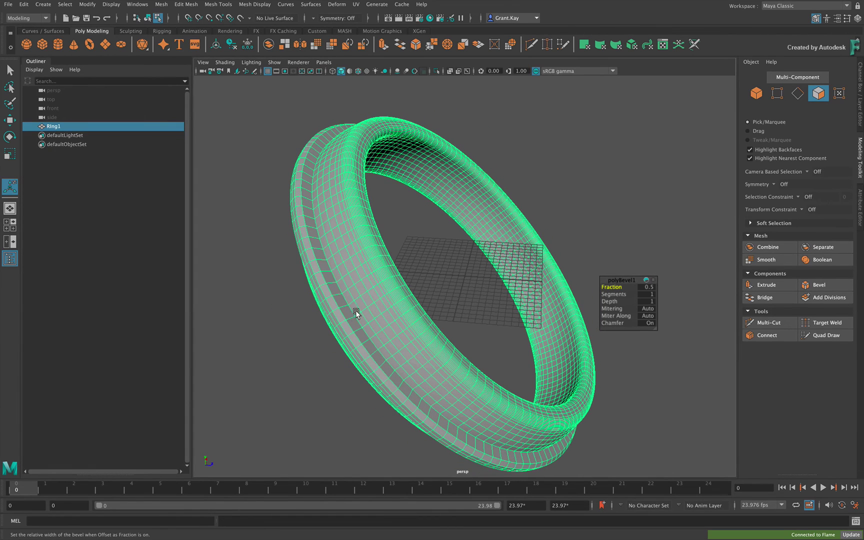
{"action": "left_click", "coordinate": [371, 300]}
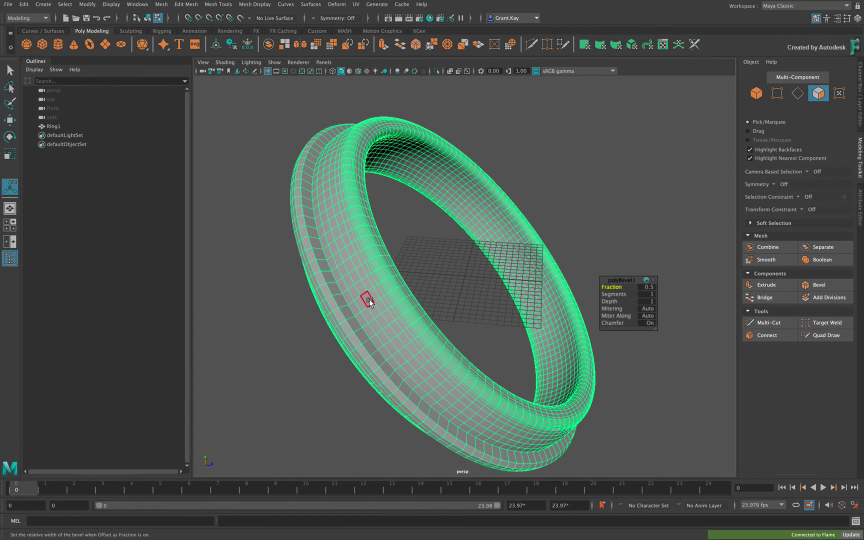
{"action": "left_click", "coordinate": [369, 302]}
{"action": "double_click", "coordinate": [363, 290]}
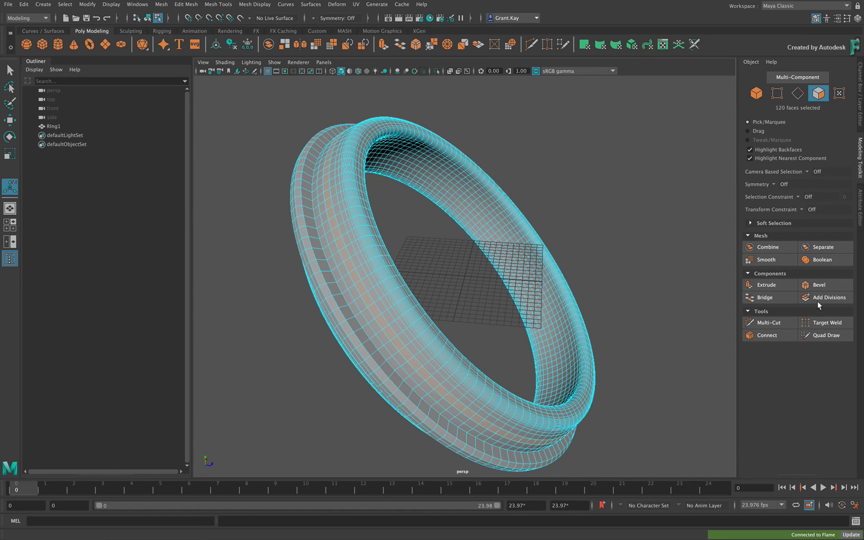
Extrude the face loop outward into a second raised band, then select Ring1
{"action": "left_click", "coordinate": [766, 284]}
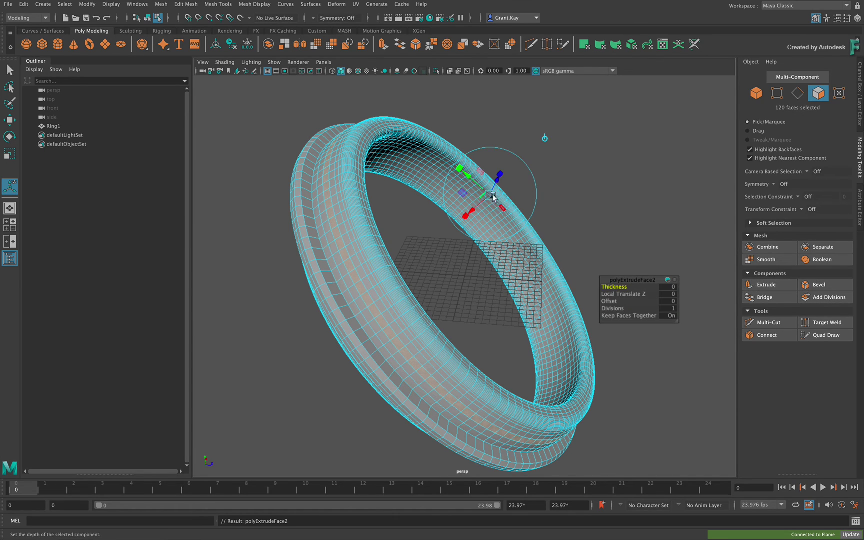
{"action": "left_click_drag", "start_coordinate": [497, 182], "coordinate": [501, 188]}
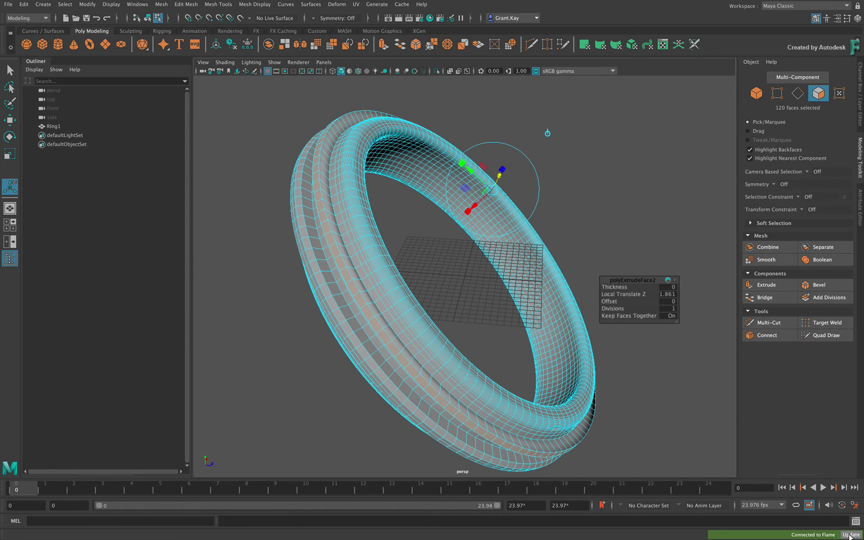
{"action": "left_click", "coordinate": [51, 125]}
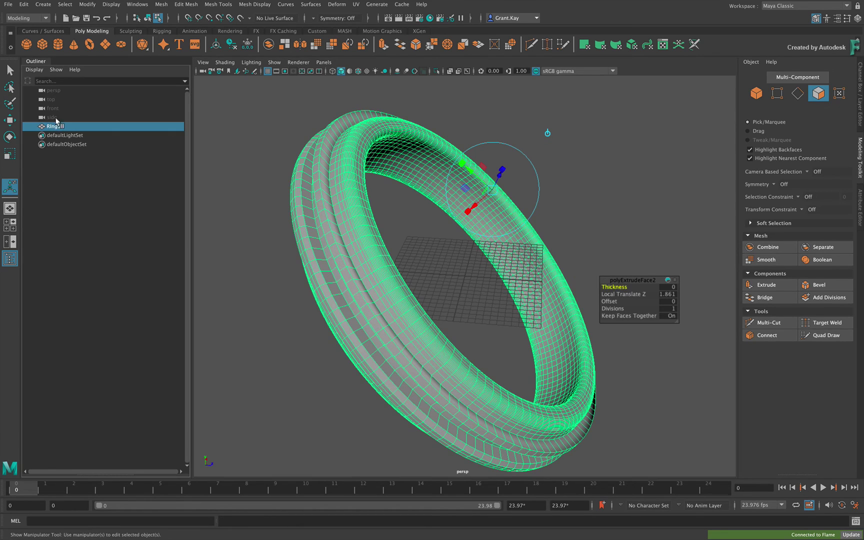
{"action": "left_click", "coordinate": [8, 5]}
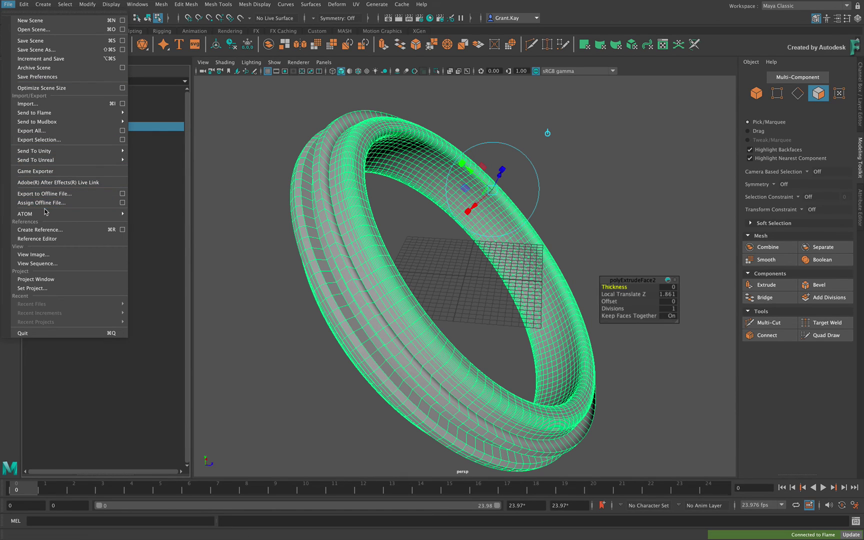
{"action": "mouse_move", "coordinate": [41, 112]}
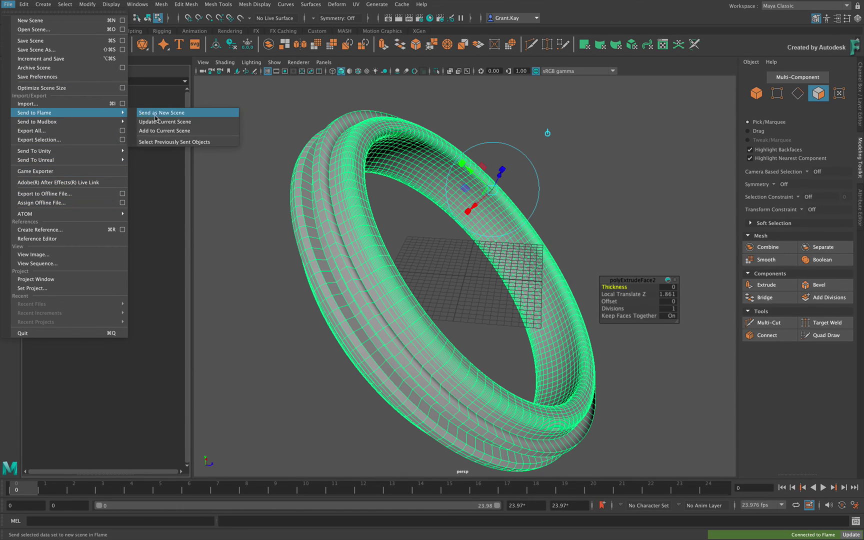
Update the Flame scene with the two-band ring, adjust its X tilt and spin Z to 153 degrees
{"action": "left_click", "coordinate": [169, 123]}
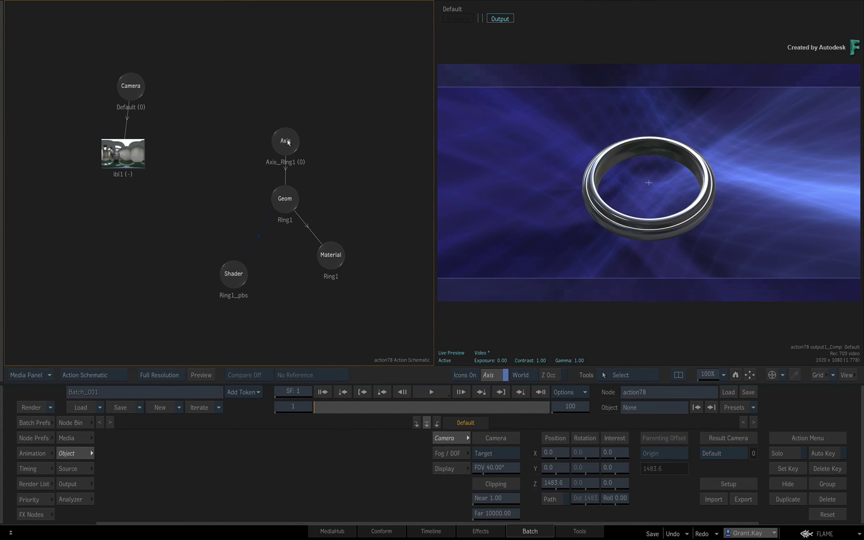
{"action": "left_click", "coordinate": [289, 143]}
{"action": "mouse_move", "coordinate": [193, 453]}
{"action": "left_mouse_down"}
{"action": "mouse_move", "coordinate": [239, 451]}
{"action": "mouse_move", "coordinate": [195, 447]}
{"action": "left_mouse_up"}
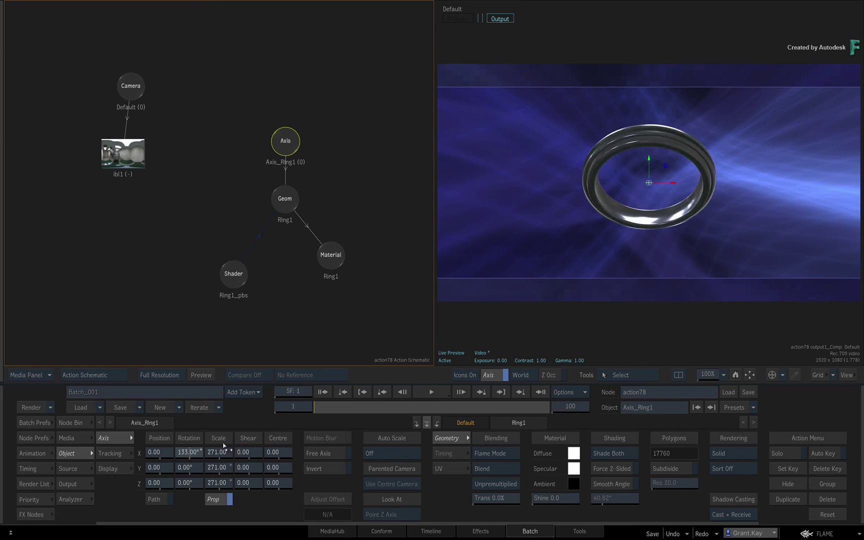
{"action": "mouse_move", "coordinate": [189, 484]}
{"action": "left_mouse_down"}
{"action": "mouse_move", "coordinate": [352, 476]}
{"action": "mouse_move", "coordinate": [164, 451]}
{"action": "mouse_move", "coordinate": [361, 475]}
{"action": "mouse_move", "coordinate": [236, 462]}
{"action": "mouse_move", "coordinate": [250, 457]}
{"action": "left_mouse_up"}
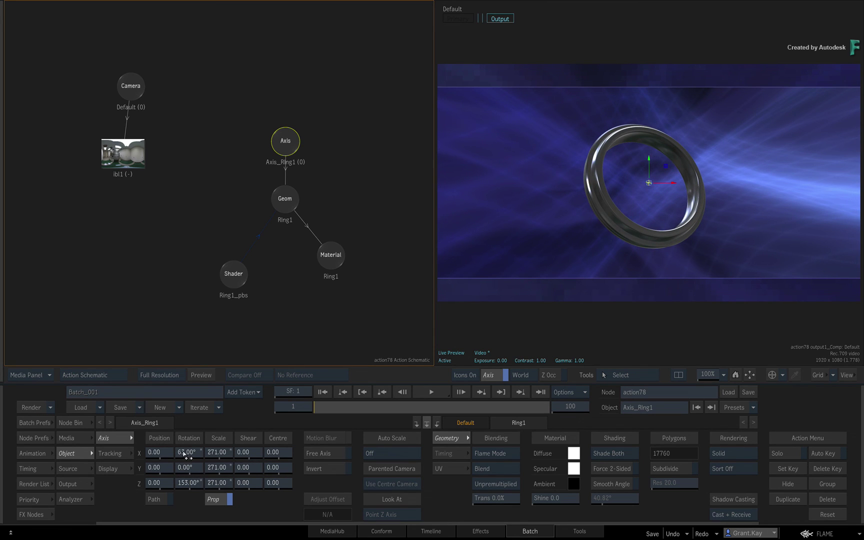
{"action": "mouse_move", "coordinate": [186, 452]}
{"action": "left_mouse_down"}
{"action": "mouse_move", "coordinate": [243, 458]}
{"action": "mouse_move", "coordinate": [189, 452]}
{"action": "left_mouse_up"}
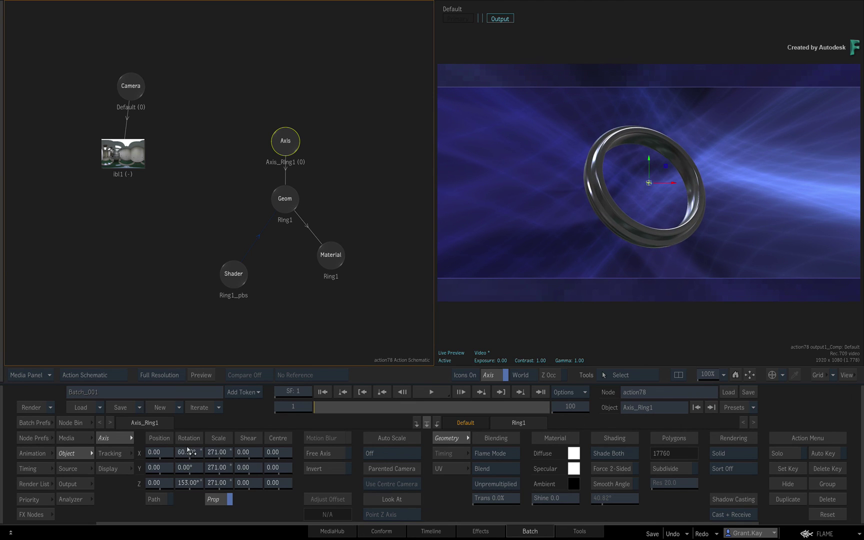